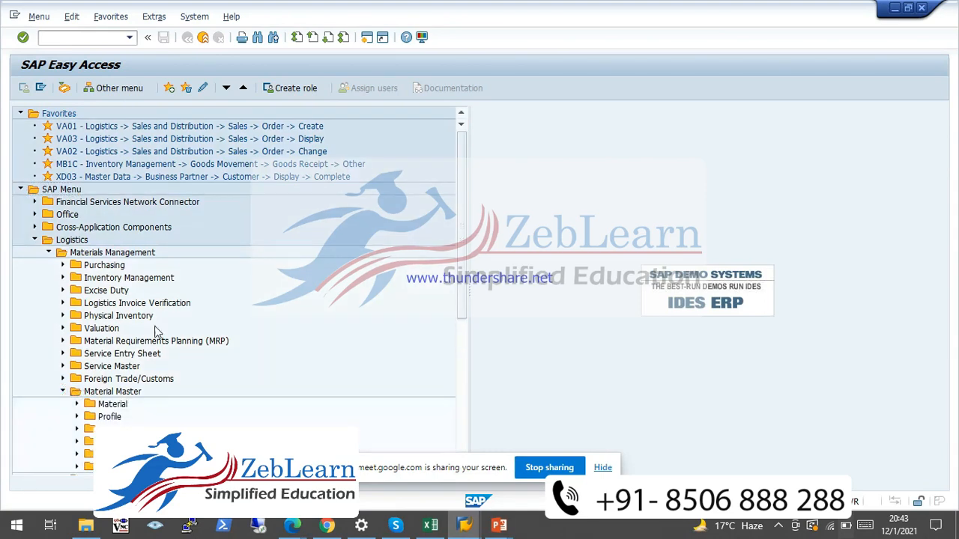
Open transaction MM01 - Immediately from Materials Management > Material Master > Material > Create (General)
{"action": "left_click", "coordinate": [77, 380]}
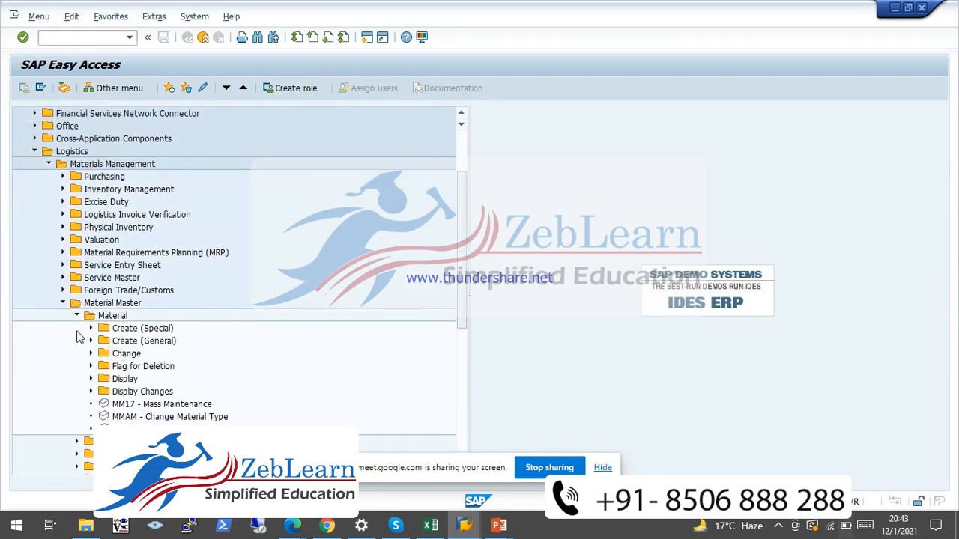
{"action": "left_click", "coordinate": [91, 340]}
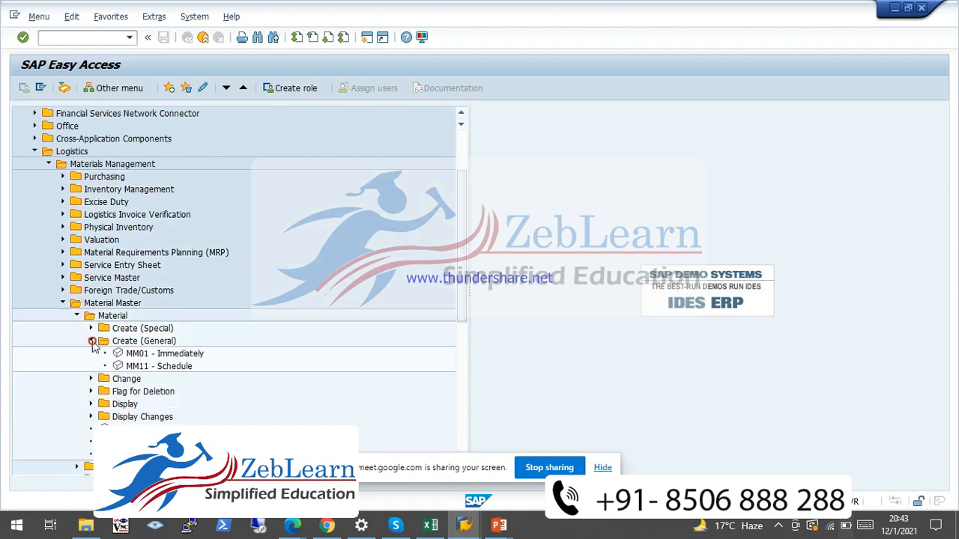
{"action": "left_click", "coordinate": [91, 379]}
{"action": "left_click", "coordinate": [91, 379]}
{"action": "double_click", "coordinate": [130, 355]}
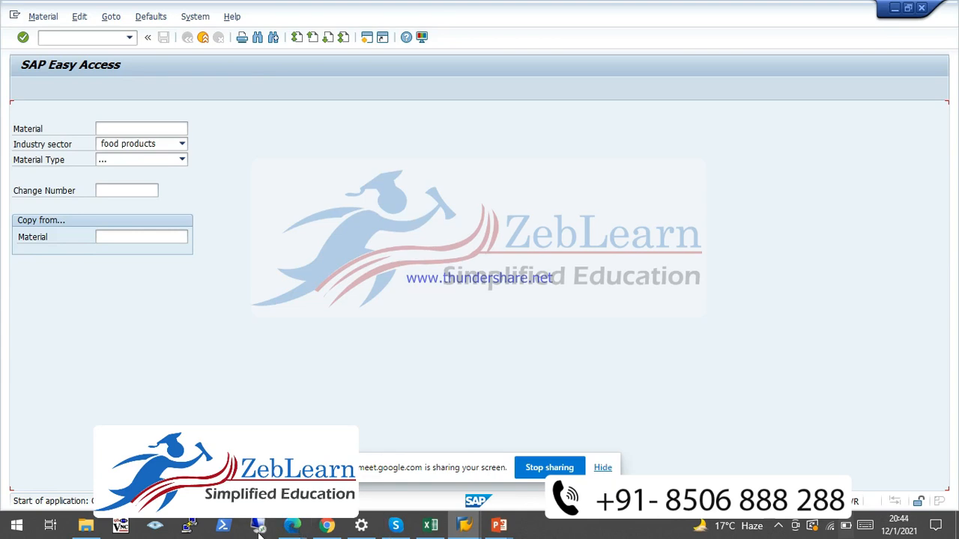
Switch to the Google Meet call in Edge and show the list of people in the call
{"action": "mouse_move", "coordinate": [298, 529]}
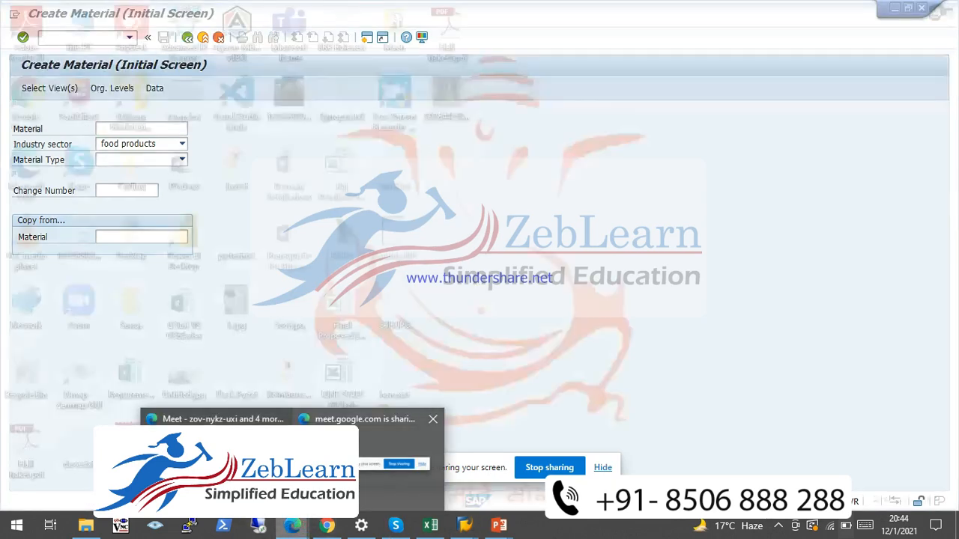
{"action": "left_click", "coordinate": [251, 458]}
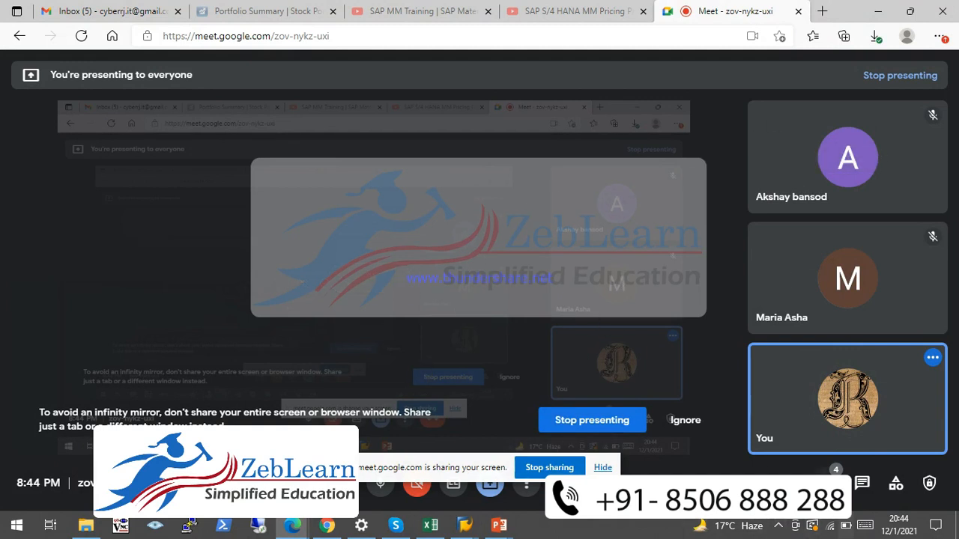
{"action": "left_click", "coordinate": [828, 484]}
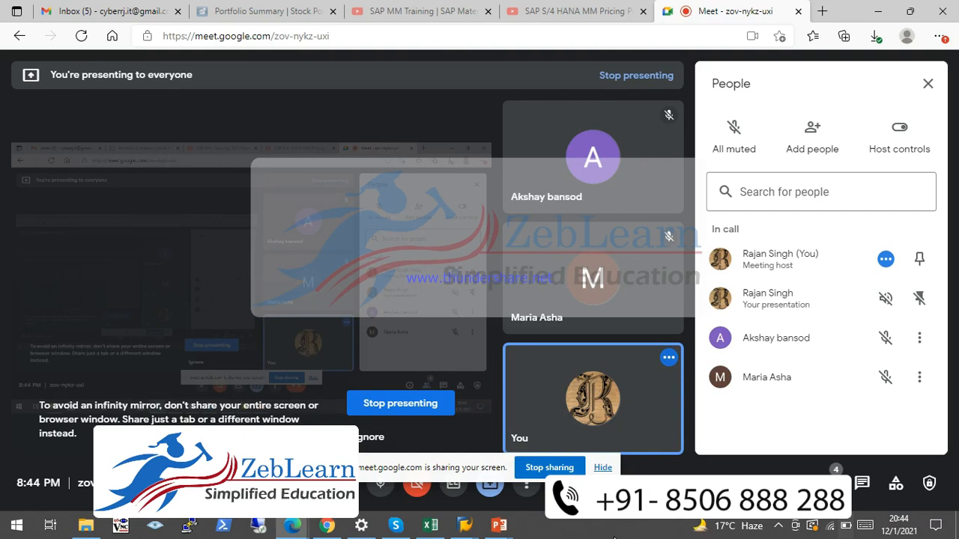
{"action": "left_click", "coordinate": [614, 537]}
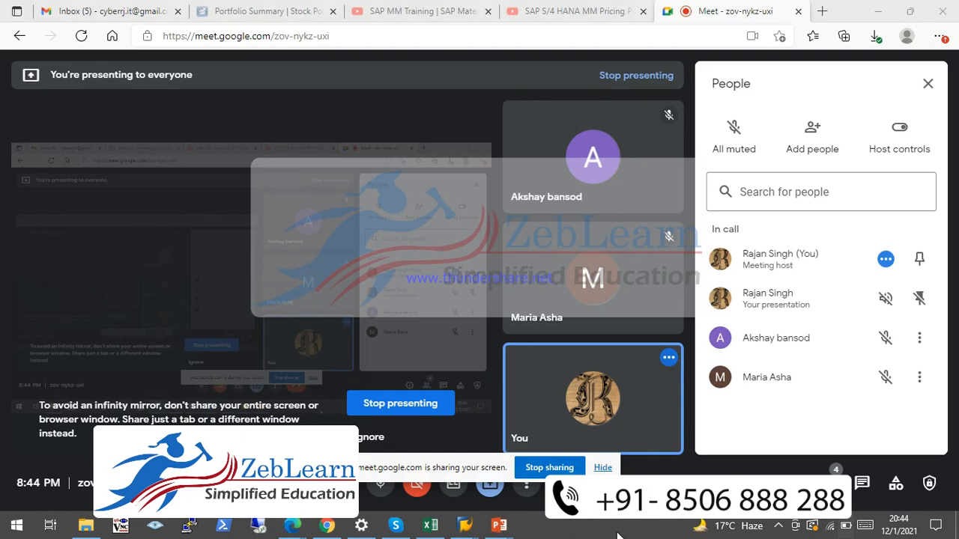
Move the Google Meet tab into its own browser window and restart sharing the entire screen with the call
{"action": "left_click", "coordinate": [718, 7]}
{"action": "left_click_drag", "start_coordinate": [717, 8], "coordinate": [714, 50]}
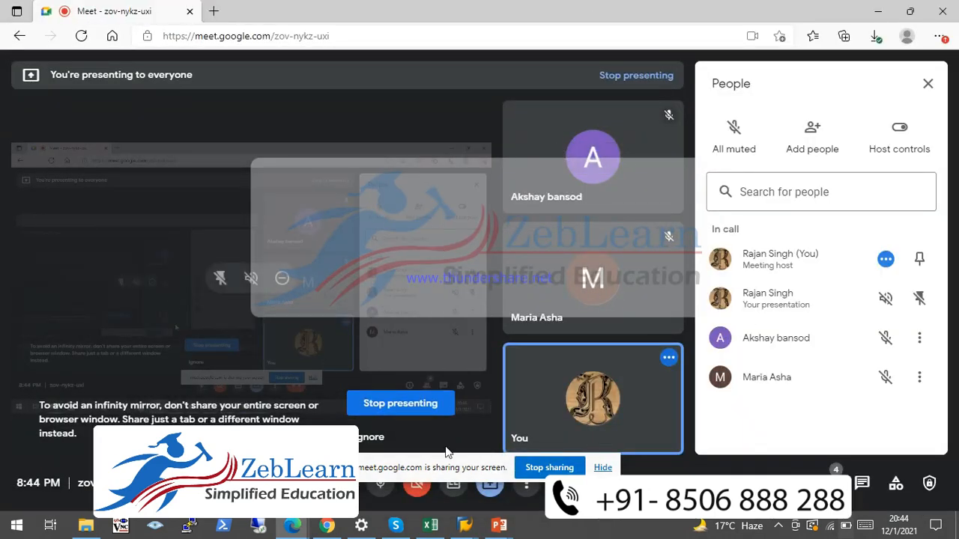
{"action": "left_click", "coordinate": [549, 467]}
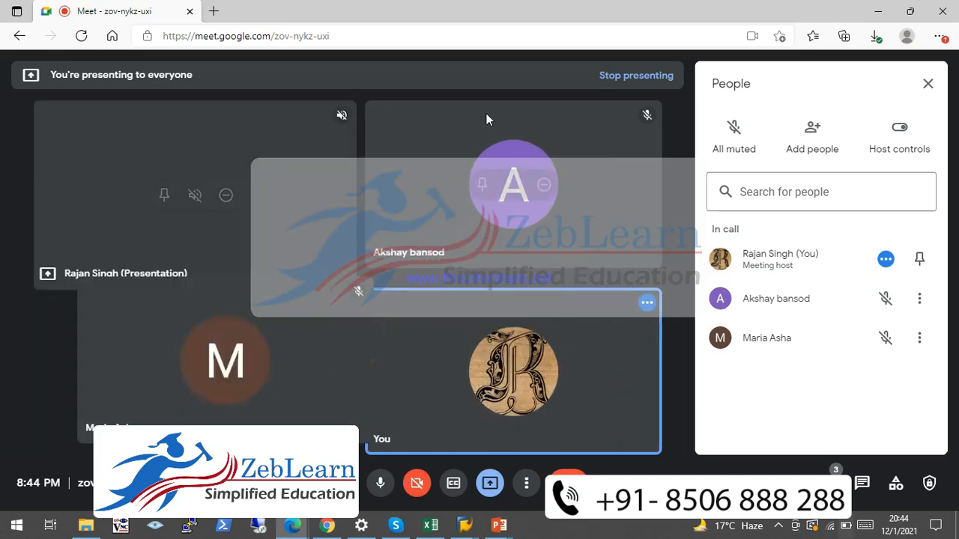
{"action": "left_click", "coordinate": [490, 486]}
{"action": "left_click", "coordinate": [538, 383]}
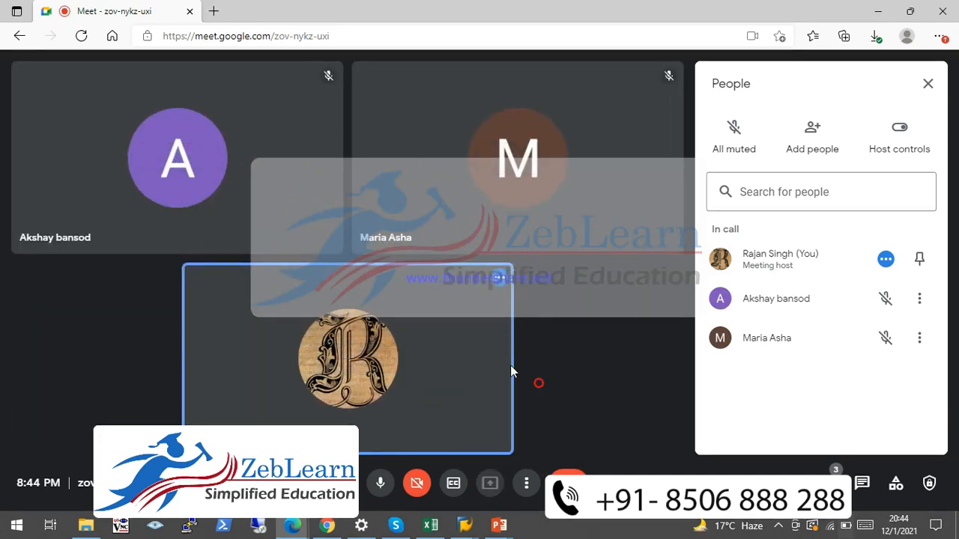
{"action": "left_click", "coordinate": [486, 213]}
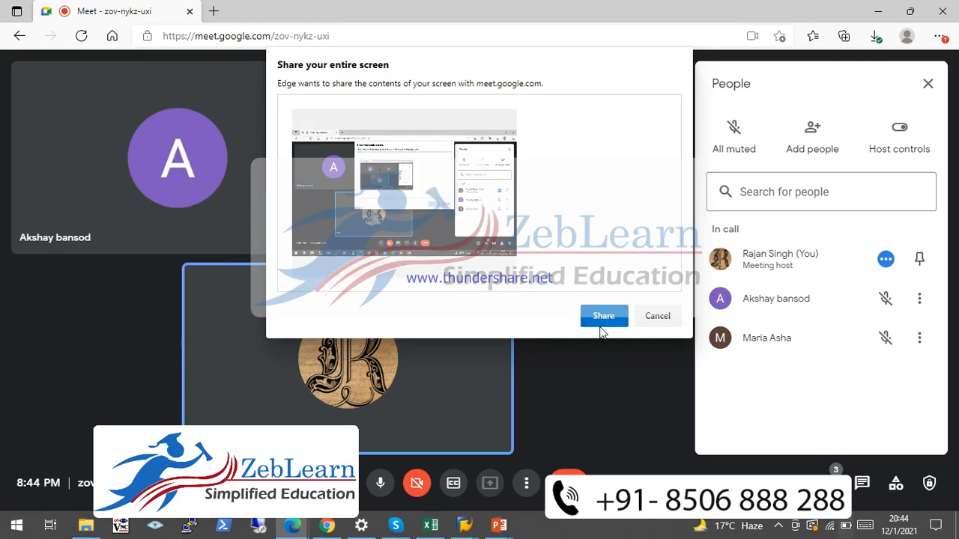
{"action": "left_click", "coordinate": [604, 316]}
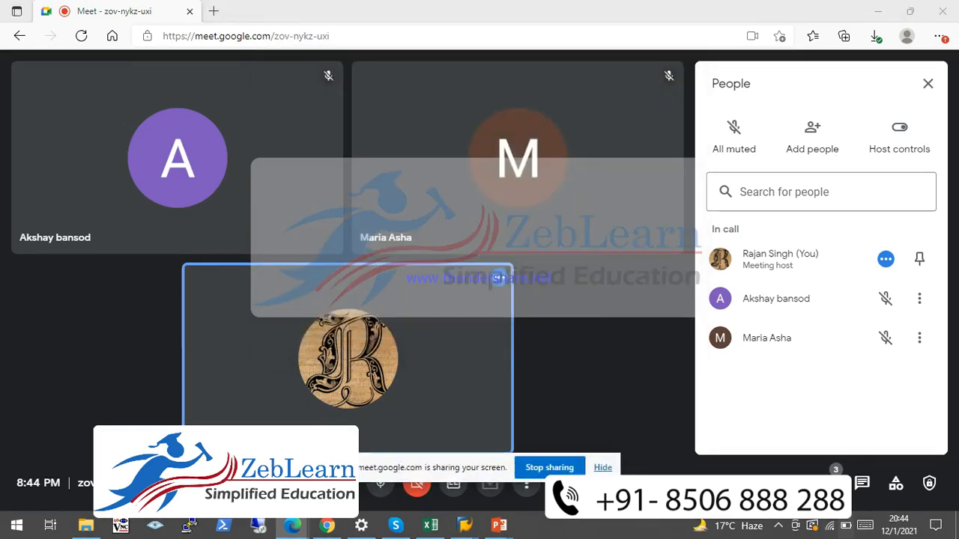
Switch back to the Create Material screen in SAP and set the industry sector to M Mechanical Engineering
{"action": "mouse_move", "coordinate": [465, 525]}
{"action": "left_click", "coordinate": [469, 480]}
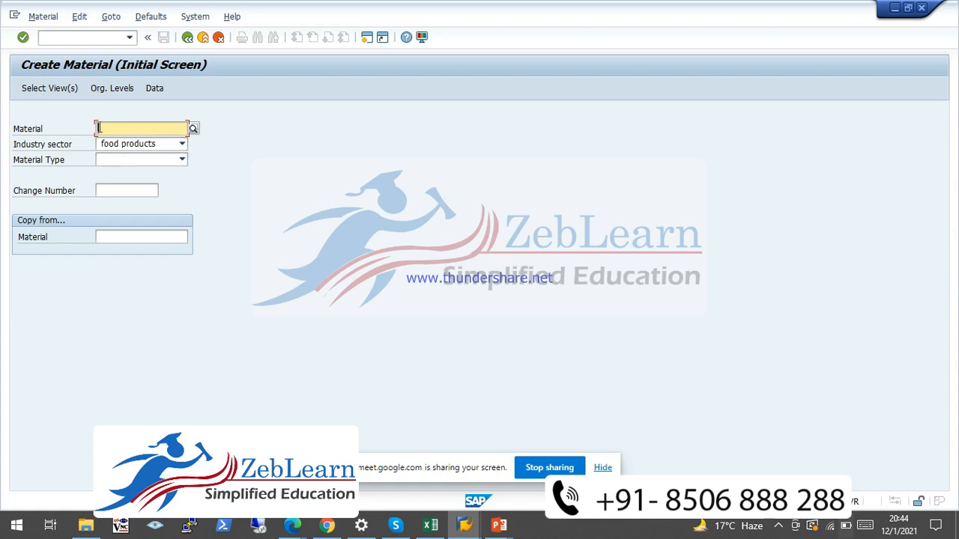
{"action": "left_click", "coordinate": [118, 147]}
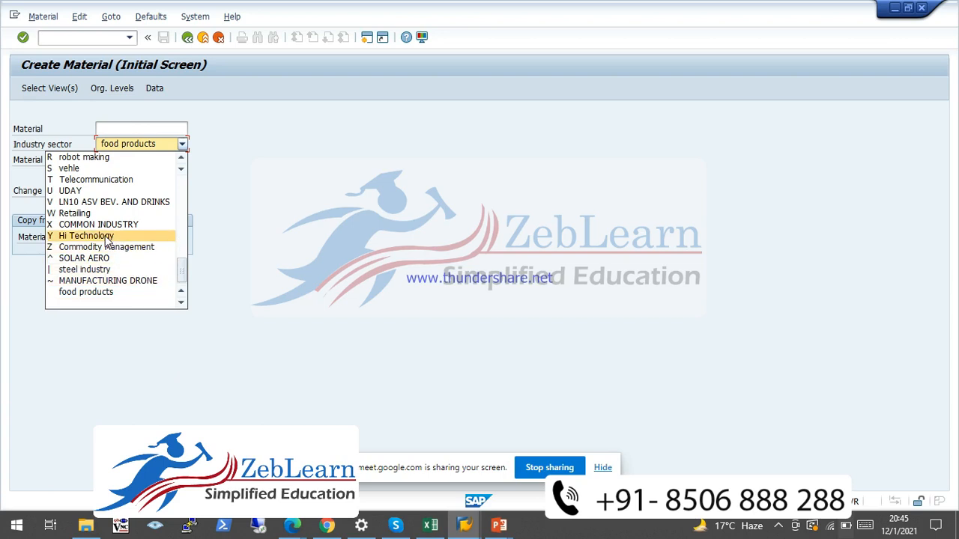
{"action": "scroll", "coordinate": [101, 236], "scroll_direction": "up", "scroll_amount": 2}
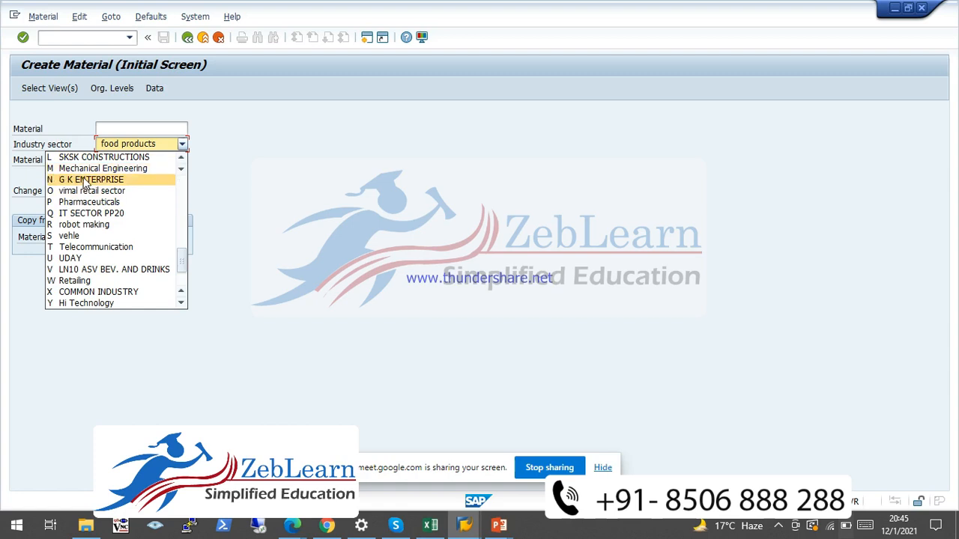
{"action": "scroll", "coordinate": [82, 198], "scroll_direction": "up", "scroll_amount": 2}
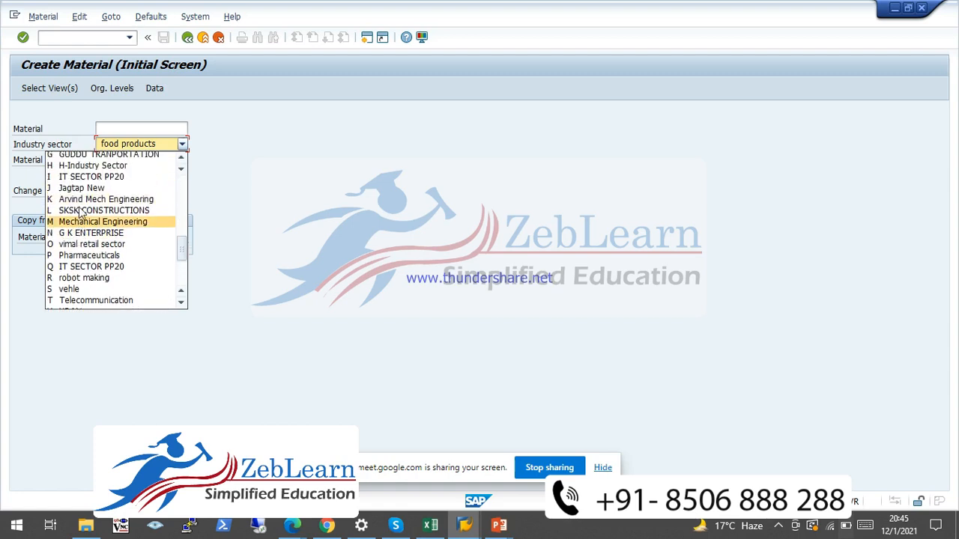
{"action": "scroll", "coordinate": [81, 213], "scroll_direction": "up", "scroll_amount": 2}
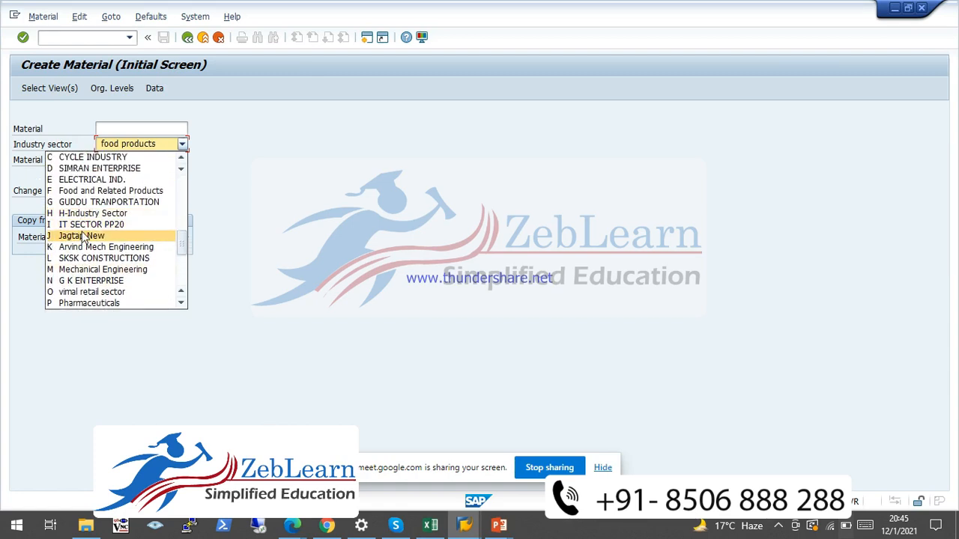
{"action": "scroll", "coordinate": [83, 216], "scroll_direction": "up", "scroll_amount": 1}
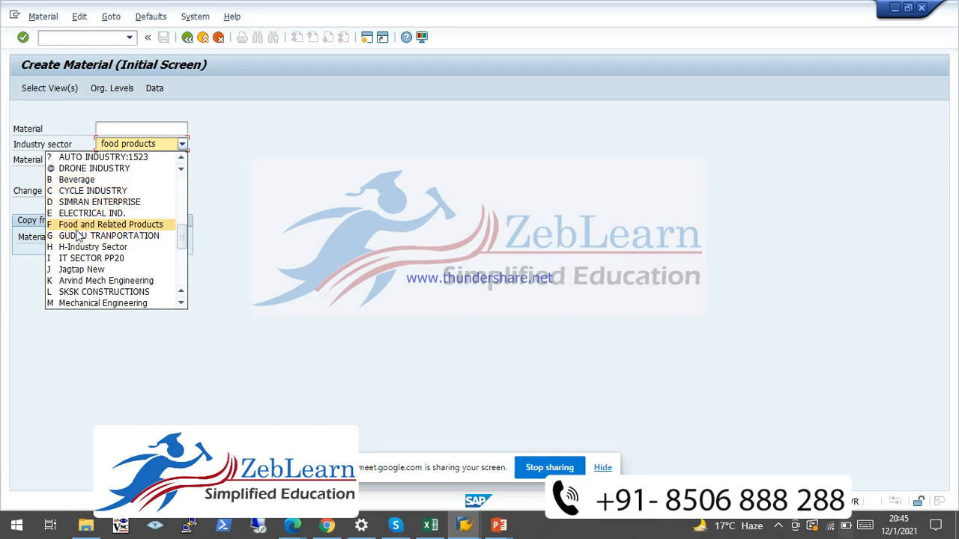
{"action": "scroll", "coordinate": [88, 266], "scroll_direction": "down", "scroll_amount": 1}
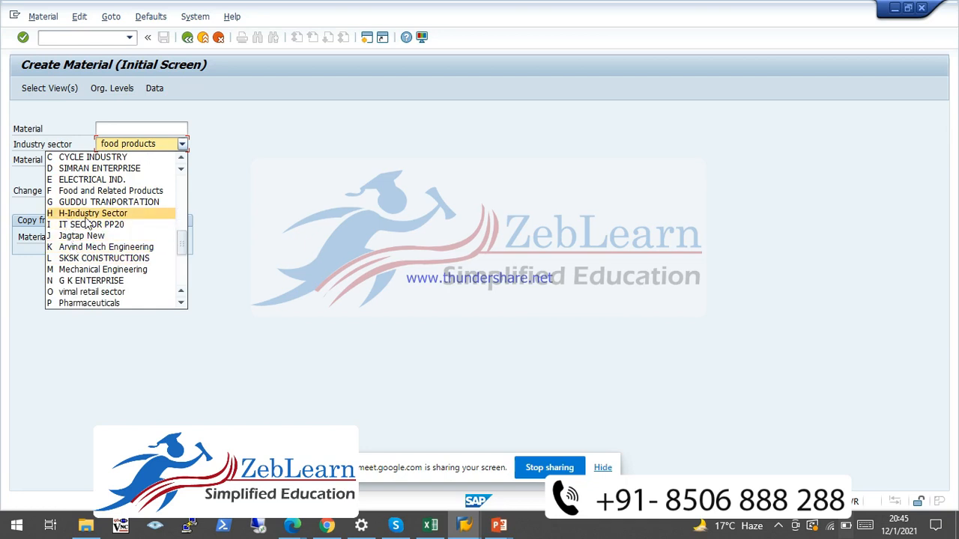
{"action": "scroll", "coordinate": [84, 263], "scroll_direction": "down", "scroll_amount": 1}
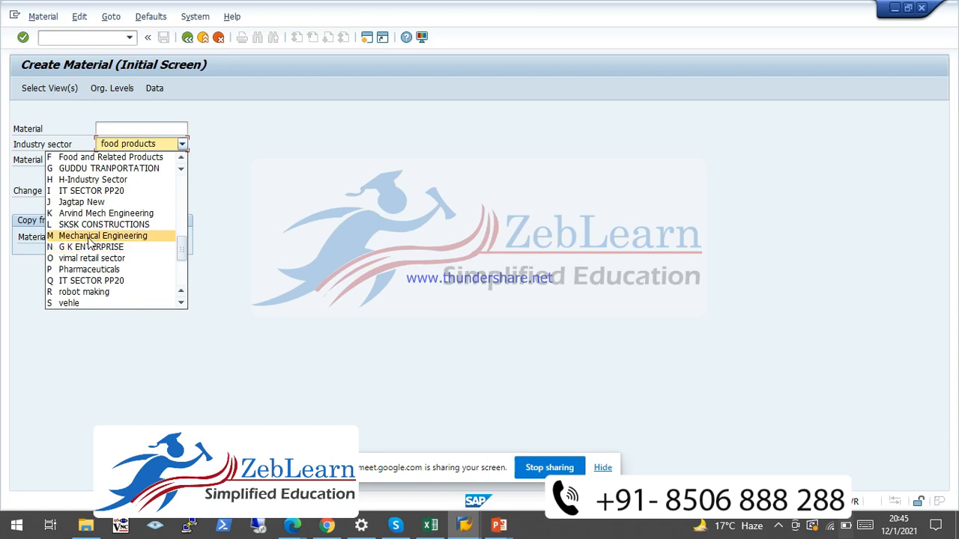
{"action": "left_click", "coordinate": [88, 236]}
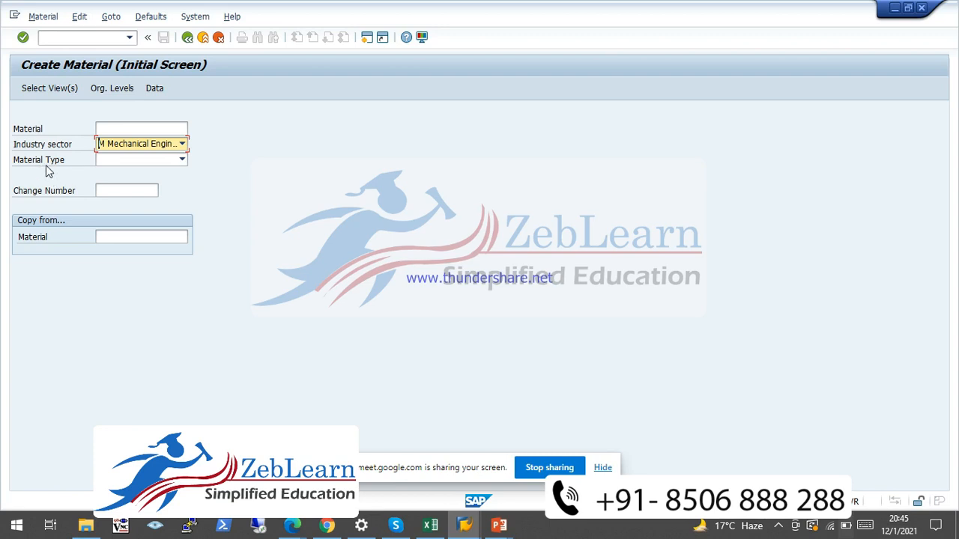
Examine the available material types, including finished goods, semi-finished, trading goods and operating supplies
{"action": "left_click", "coordinate": [135, 162]}
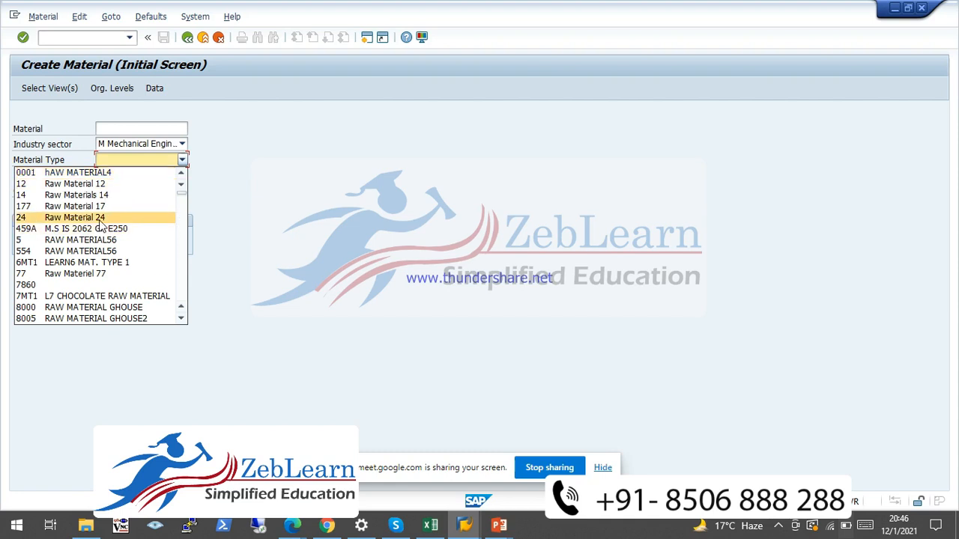
{"action": "scroll", "coordinate": [101, 224], "scroll_direction": "down", "scroll_amount": 3}
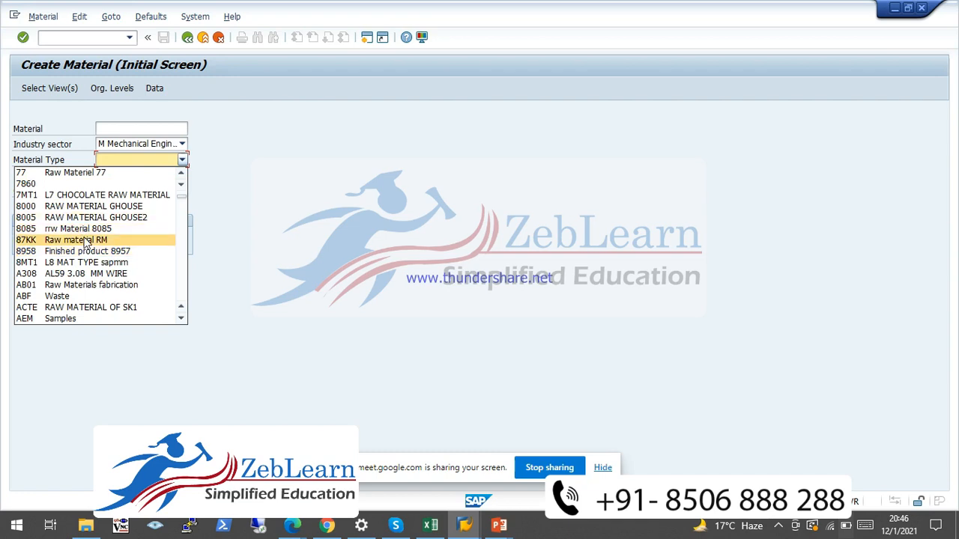
{"action": "scroll", "coordinate": [86, 246], "scroll_direction": "down", "scroll_amount": 5}
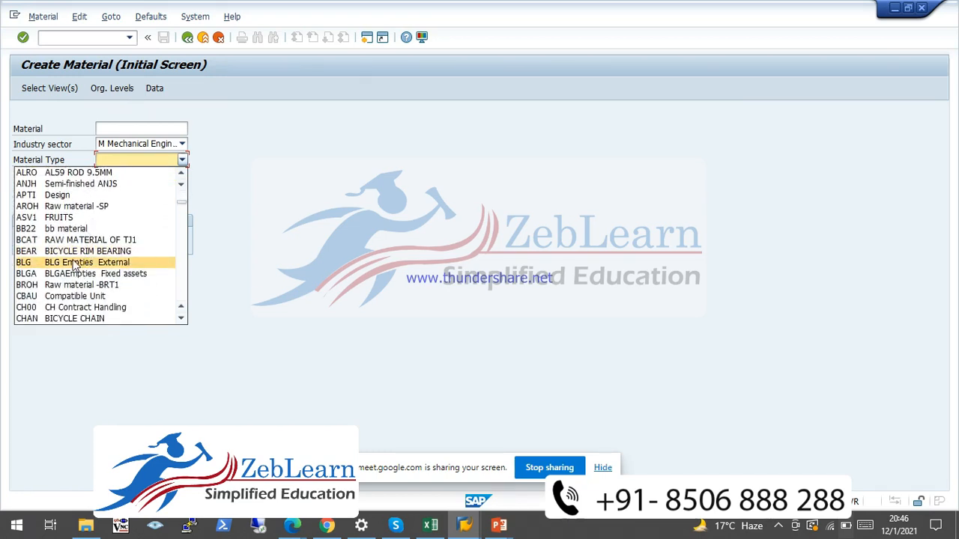
{"action": "scroll", "coordinate": [74, 281], "scroll_direction": "down", "scroll_amount": 2}
{"action": "scroll", "coordinate": [75, 286], "scroll_direction": "down", "scroll_amount": 6}
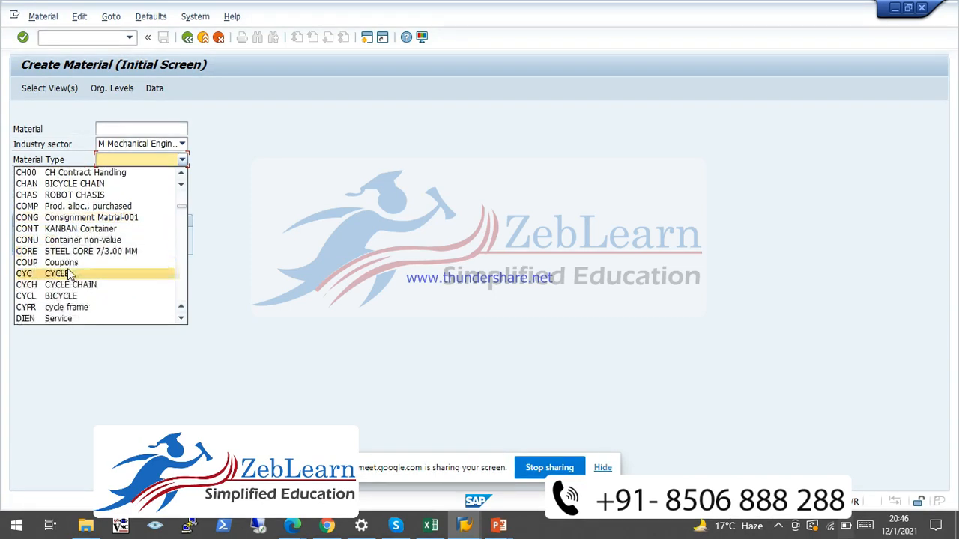
{"action": "scroll", "coordinate": [59, 271], "scroll_direction": "down", "scroll_amount": 2}
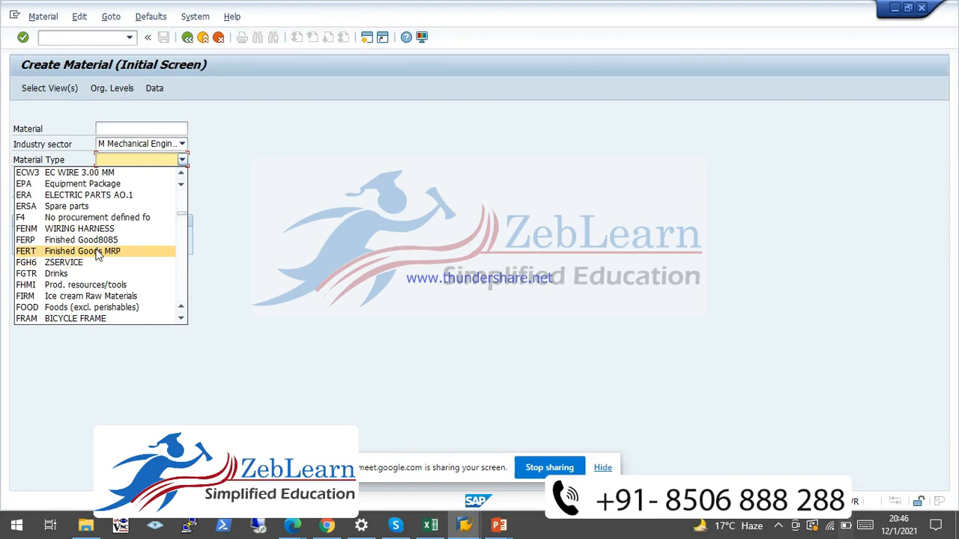
{"action": "scroll", "coordinate": [98, 255], "scroll_direction": "down", "scroll_amount": 2}
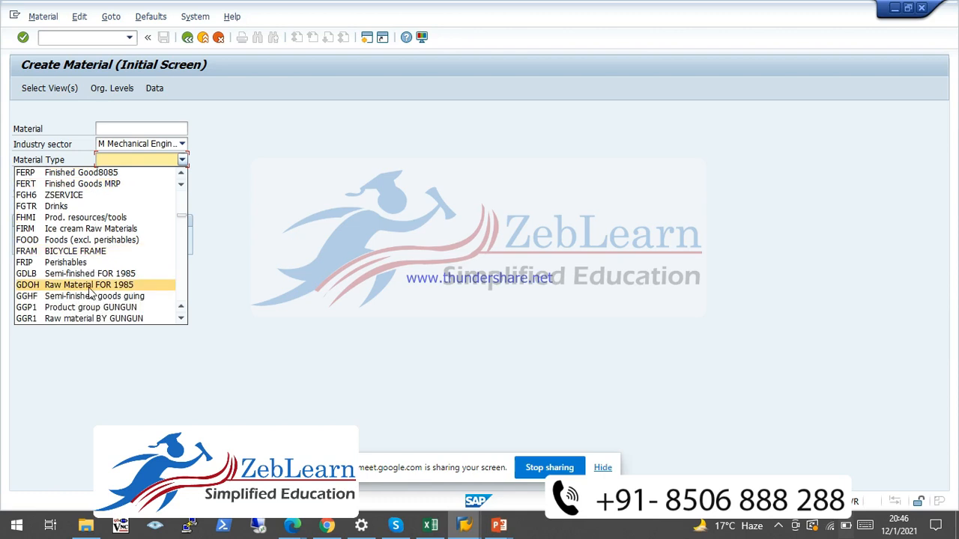
{"action": "scroll", "coordinate": [80, 269], "scroll_direction": "down", "scroll_amount": 1}
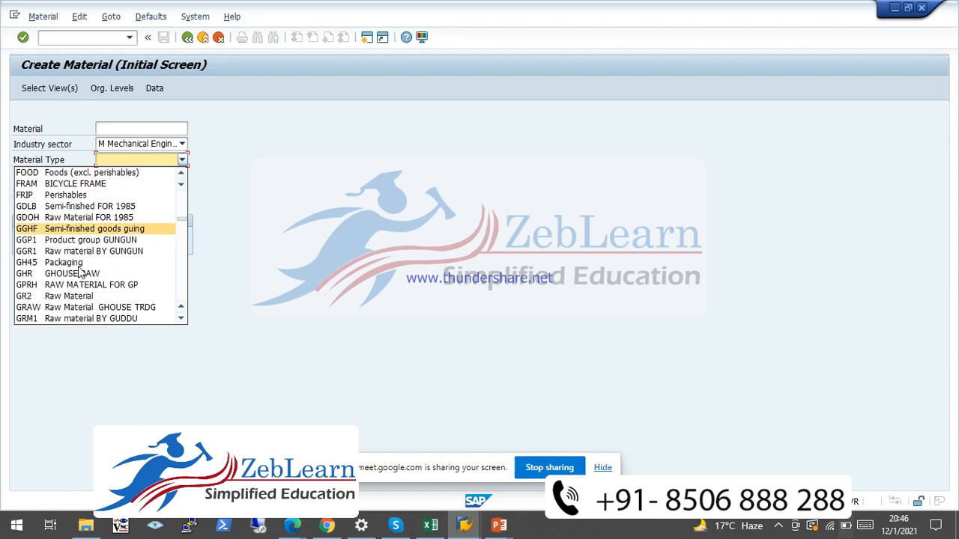
{"action": "scroll", "coordinate": [79, 271], "scroll_direction": "down", "scroll_amount": 1}
{"action": "scroll", "coordinate": [79, 271], "scroll_direction": "down", "scroll_amount": 5}
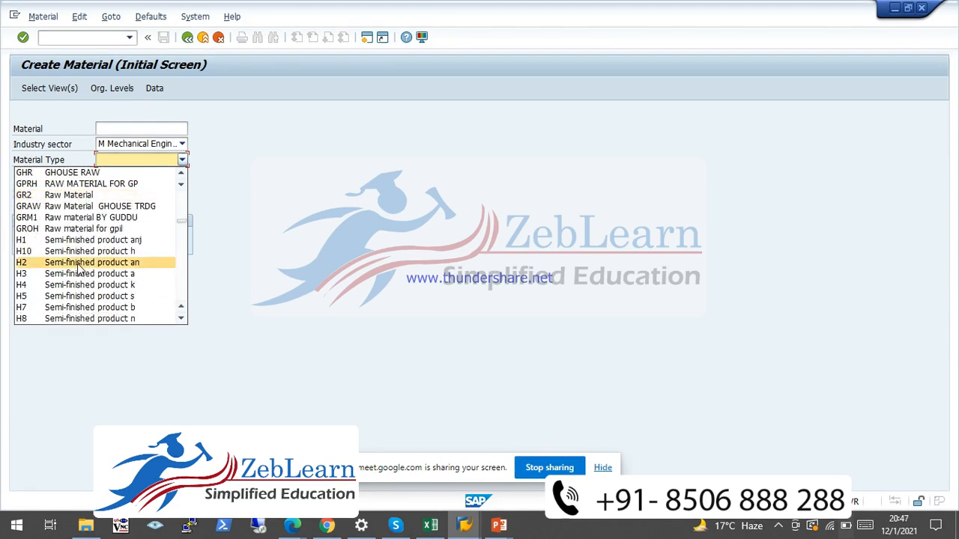
{"action": "scroll", "coordinate": [75, 261], "scroll_direction": "down", "scroll_amount": 4}
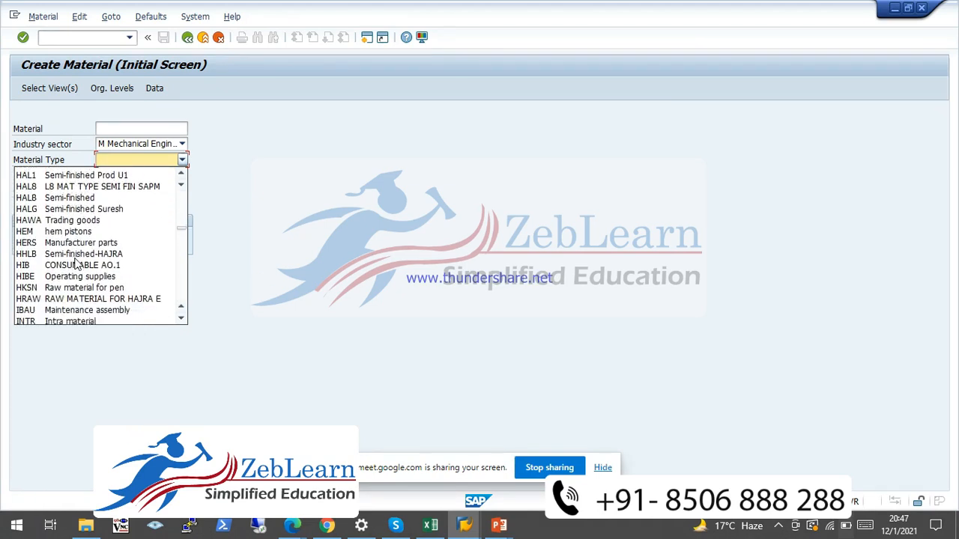
{"action": "scroll", "coordinate": [76, 261], "scroll_direction": "up", "scroll_amount": 1}
{"action": "scroll", "coordinate": [75, 264], "scroll_direction": "up", "scroll_amount": 1}
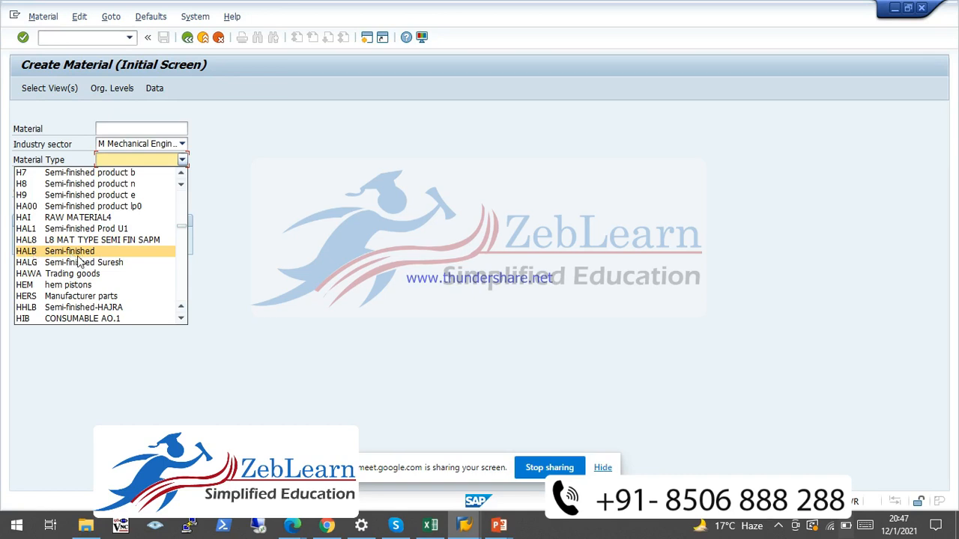
{"action": "scroll", "coordinate": [34, 258], "scroll_direction": "down", "scroll_amount": 2}
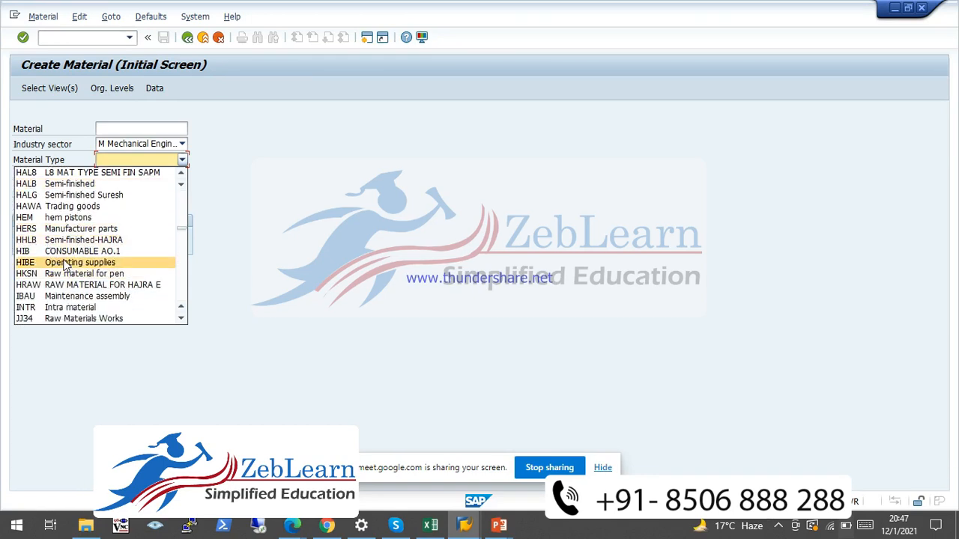
{"action": "scroll", "coordinate": [66, 266], "scroll_direction": "down", "scroll_amount": 6}
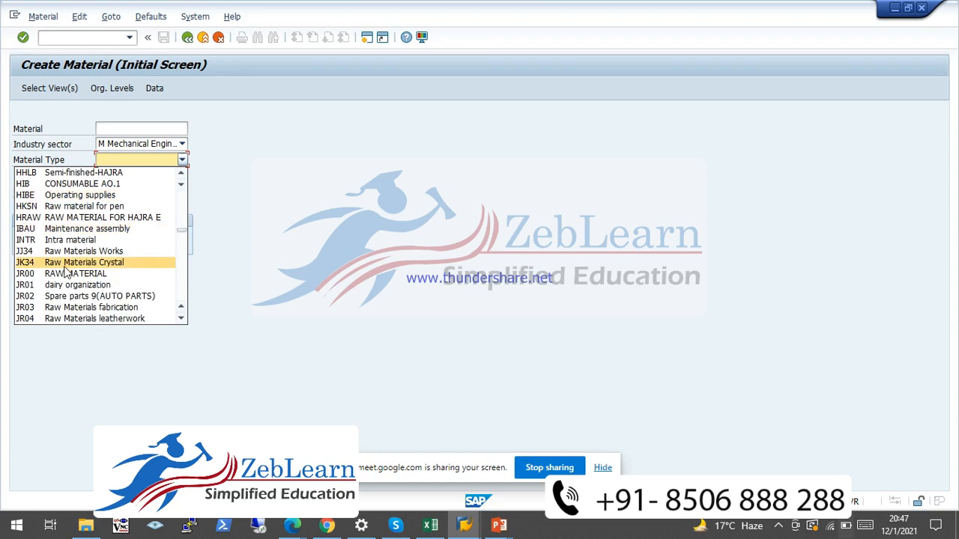
Set the material type to ROH Raw Material p
{"action": "key", "text": "r"}
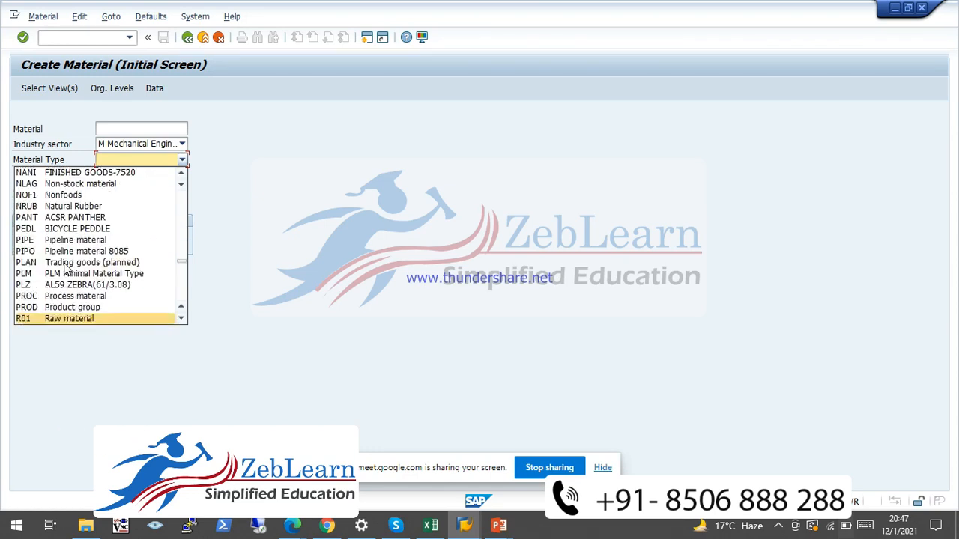
{"action": "key", "text": "Down"}
{"action": "key", "text": "Down"}
{"action": "key", "text": "Down"}
{"action": "key", "text": "Down"}
{"action": "key", "text": "Down"}
{"action": "key", "text": "Down"}
{"action": "key", "text": "Down"}
{"action": "key", "text": "Down"}
{"action": "key", "text": "Down"}
{"action": "key", "text": "Down"}
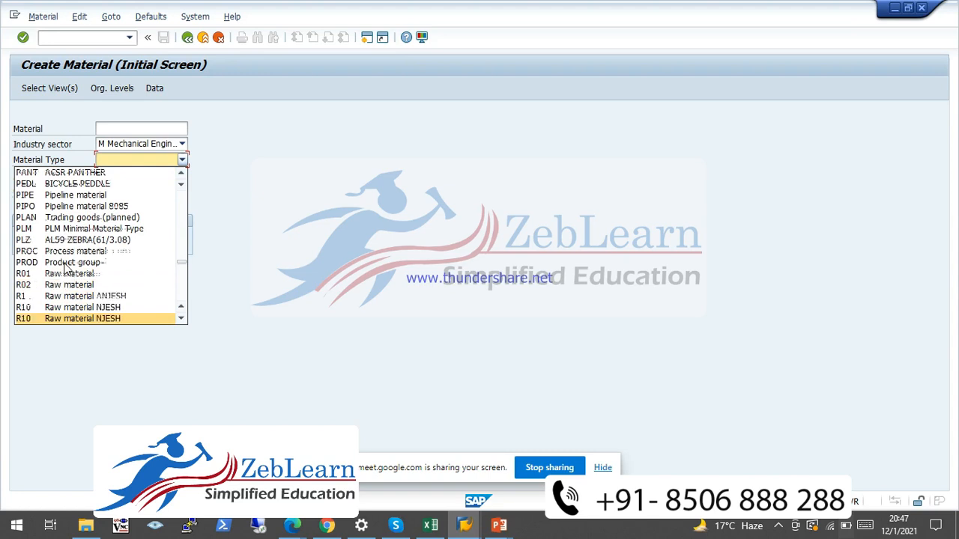
{"action": "key", "text": "Down"}
{"action": "key", "text": "Down"}
{"action": "key", "text": "Down"}
{"action": "key", "text": "Down"}
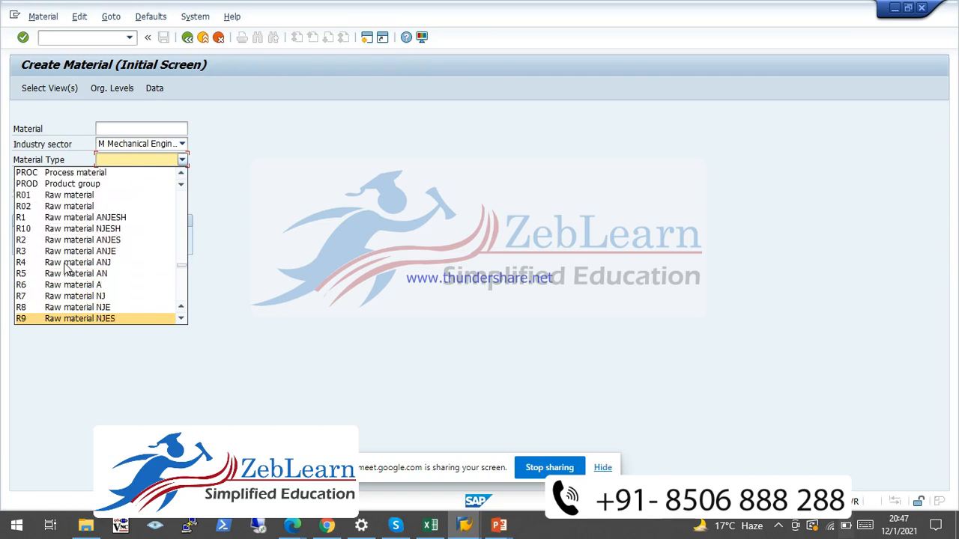
{"action": "key", "text": "Down"}
{"action": "key", "text": "Down"}
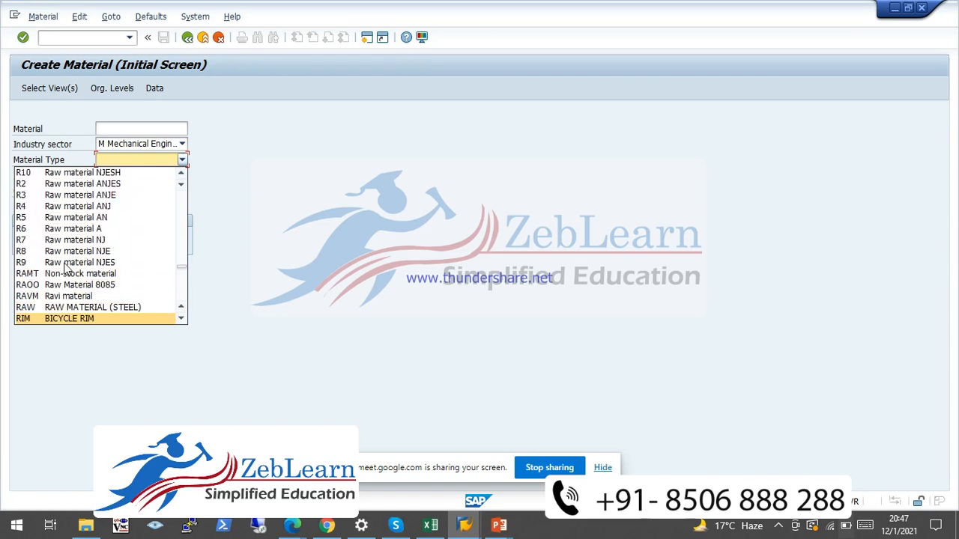
{"action": "key", "text": "Down"}
{"action": "key", "text": "Down"}
{"action": "key", "text": "Down"}
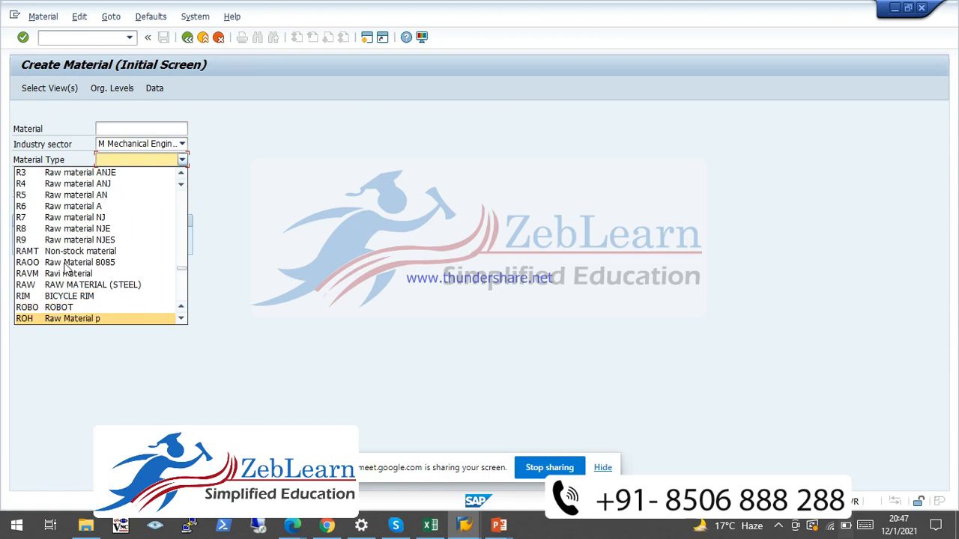
{"action": "left_click", "coordinate": [59, 308]}
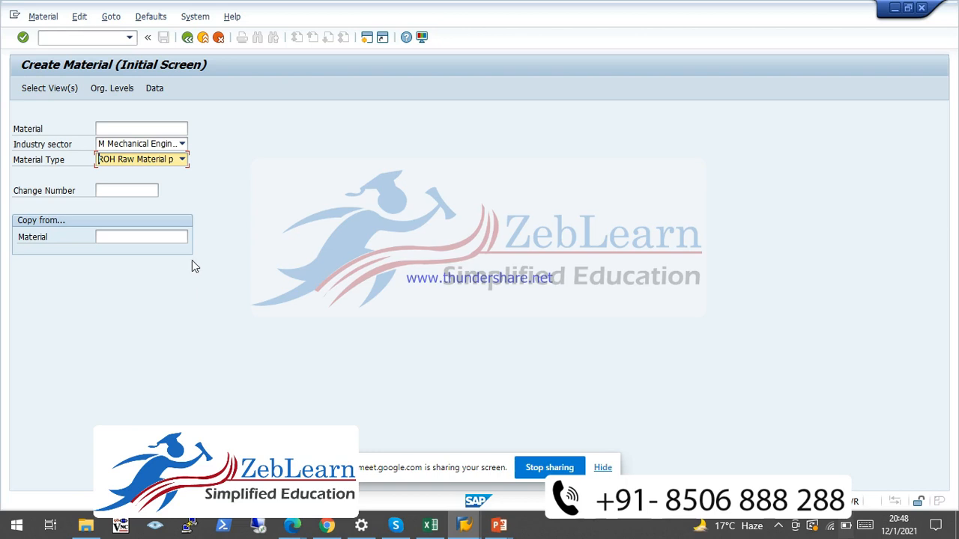
Open the view selection for the new material and deselect the Work Scheduling view
{"action": "key", "text": "Return"}
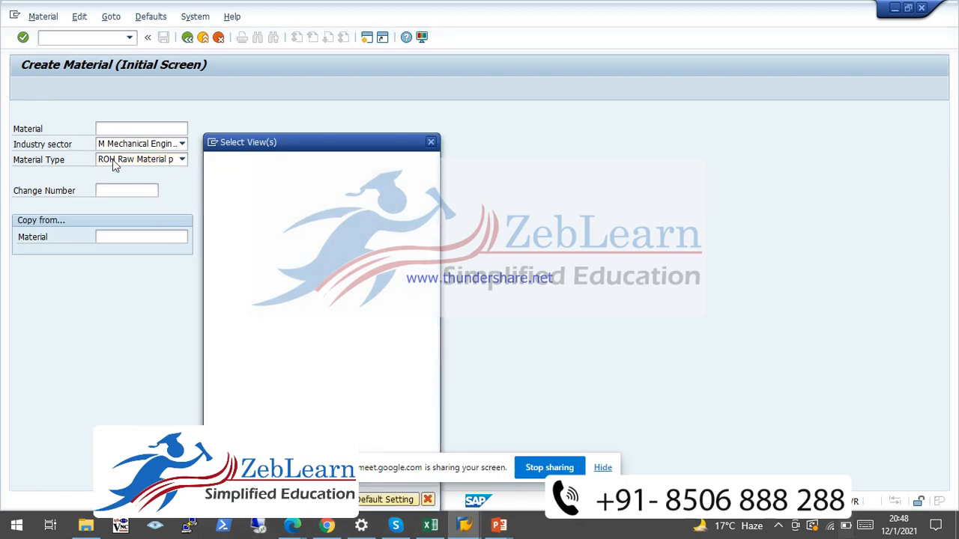
{"action": "left_click_drag", "start_coordinate": [285, 147], "coordinate": [302, 68]}
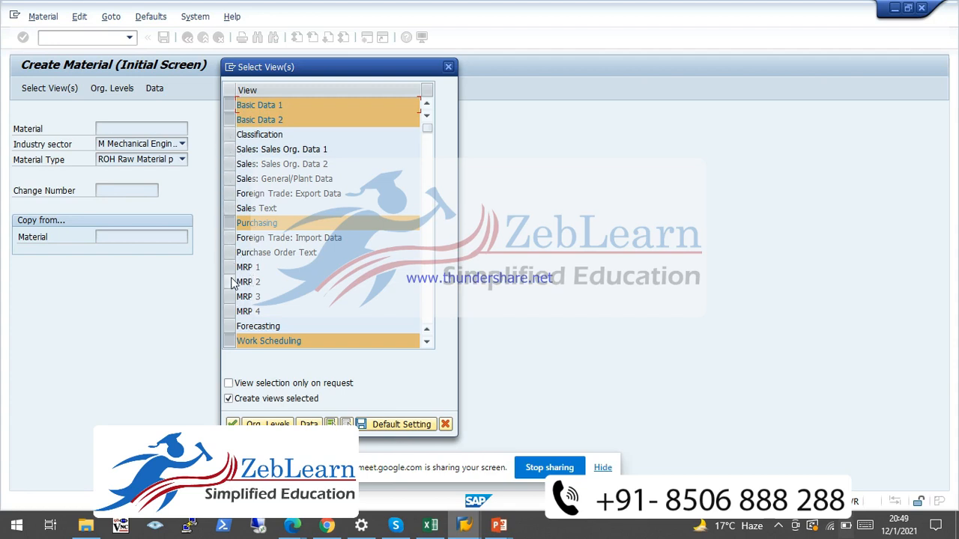
{"action": "scroll", "coordinate": [284, 286], "scroll_direction": "down", "scroll_amount": 2}
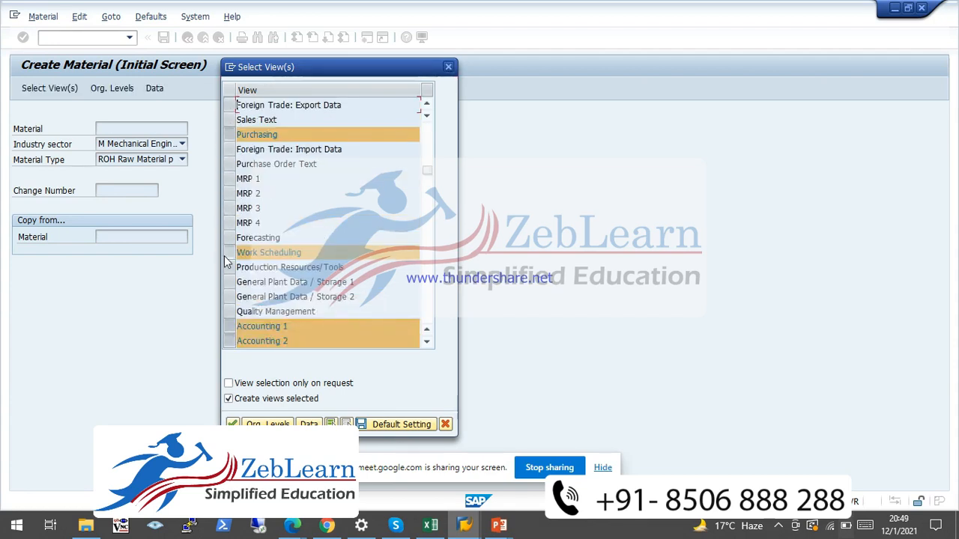
{"action": "left_click", "coordinate": [231, 258]}
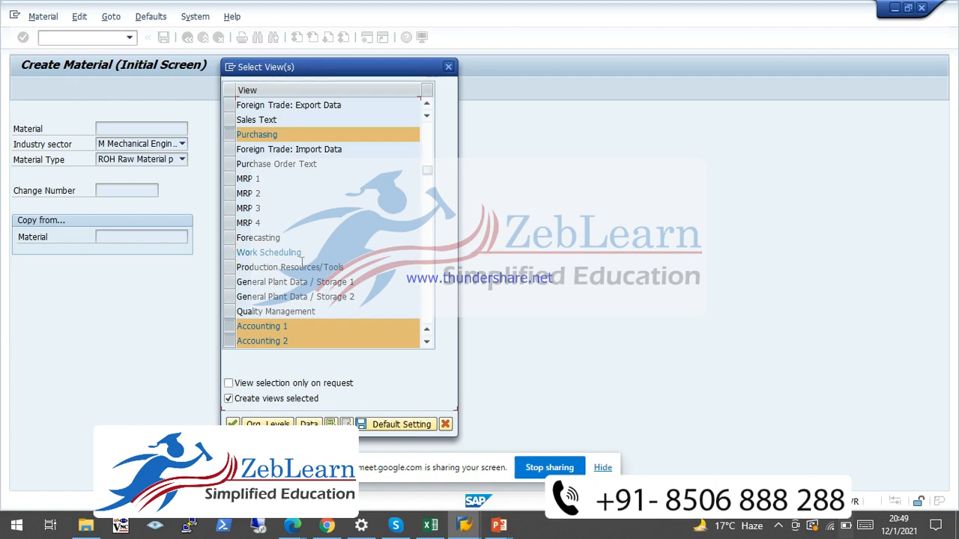
Examine the full list of material views, from Basic Data 1 to Compliance / Basic Materials
{"action": "scroll", "coordinate": [277, 248], "scroll_direction": "down", "scroll_amount": 1}
{"action": "scroll", "coordinate": [277, 249], "scroll_direction": "up", "scroll_amount": 3}
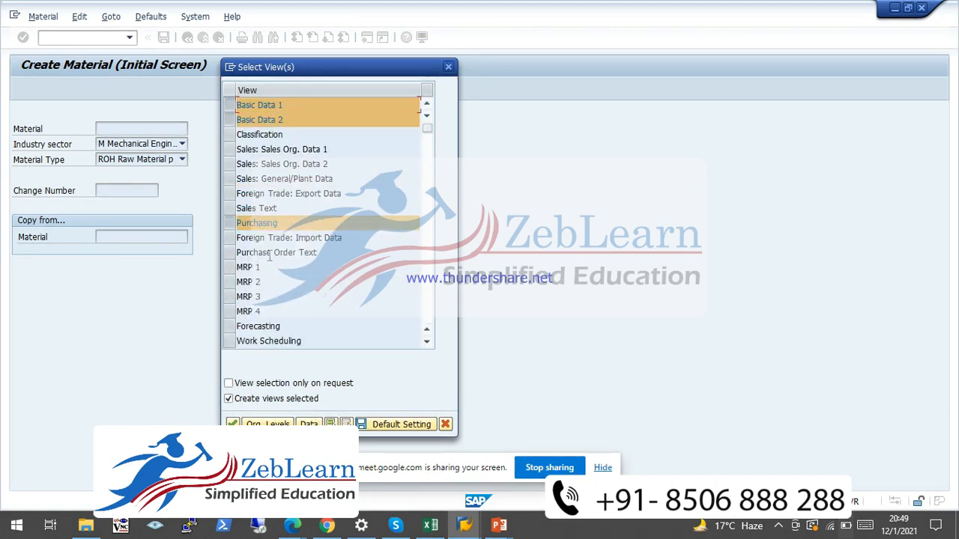
{"action": "scroll", "coordinate": [258, 217], "scroll_direction": "down", "scroll_amount": 1}
{"action": "scroll", "coordinate": [283, 292], "scroll_direction": "down", "scroll_amount": 3}
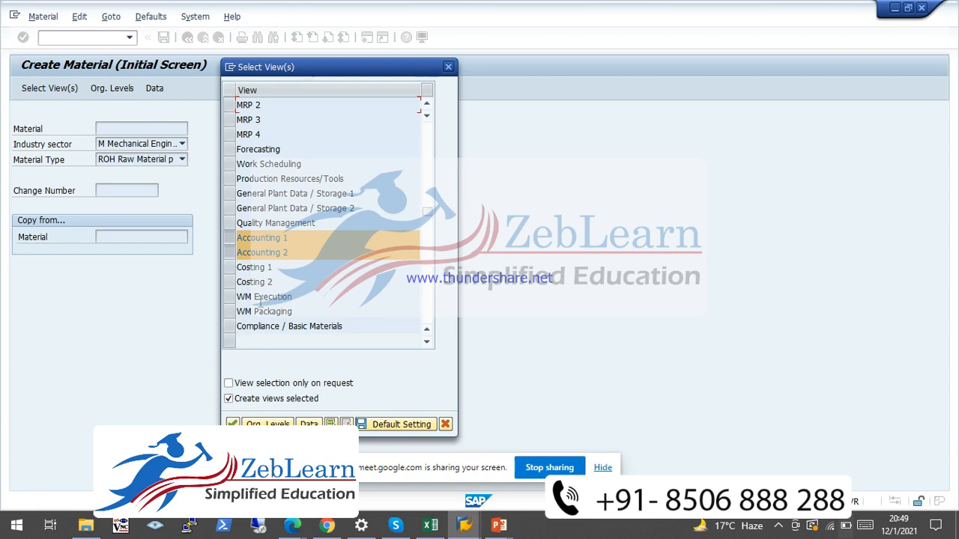
{"action": "scroll", "coordinate": [263, 303], "scroll_direction": "up", "scroll_amount": 1}
{"action": "scroll", "coordinate": [261, 300], "scroll_direction": "up", "scroll_amount": 1}
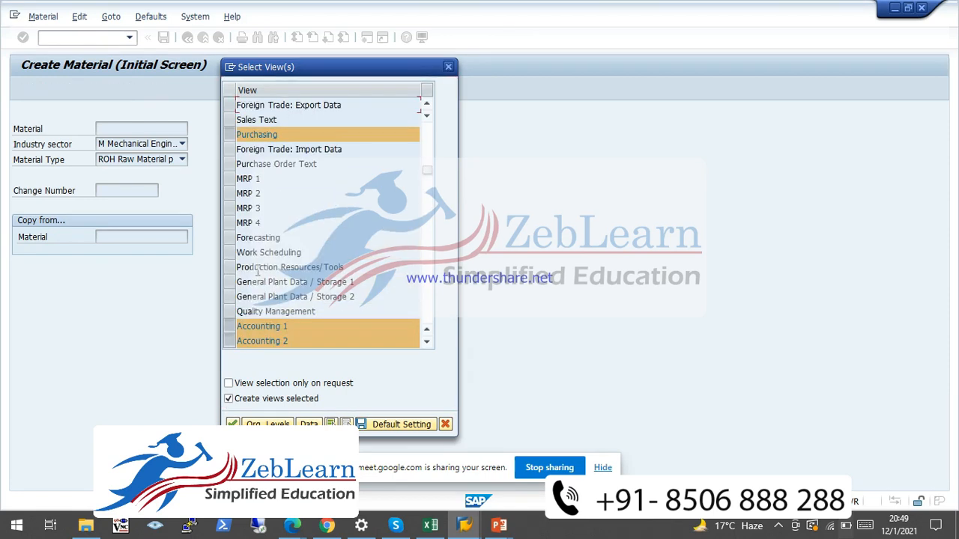
{"action": "scroll", "coordinate": [258, 263], "scroll_direction": "up", "scroll_amount": 1}
{"action": "scroll", "coordinate": [255, 253], "scroll_direction": "up", "scroll_amount": 1}
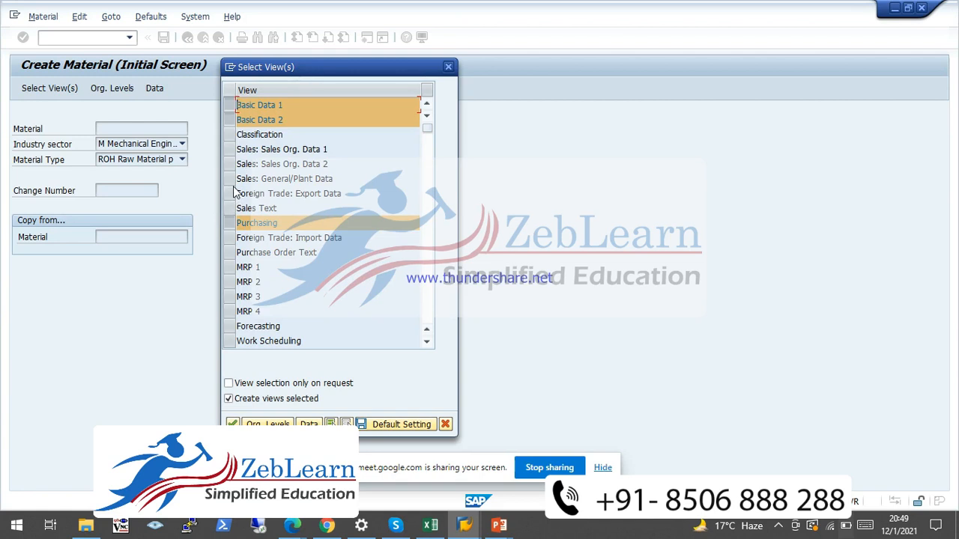
Add General Plant Data / Storage 1 and Storage 2 to the selected views and confirm the view selection
{"action": "scroll", "coordinate": [266, 283], "scroll_direction": "down", "scroll_amount": 2}
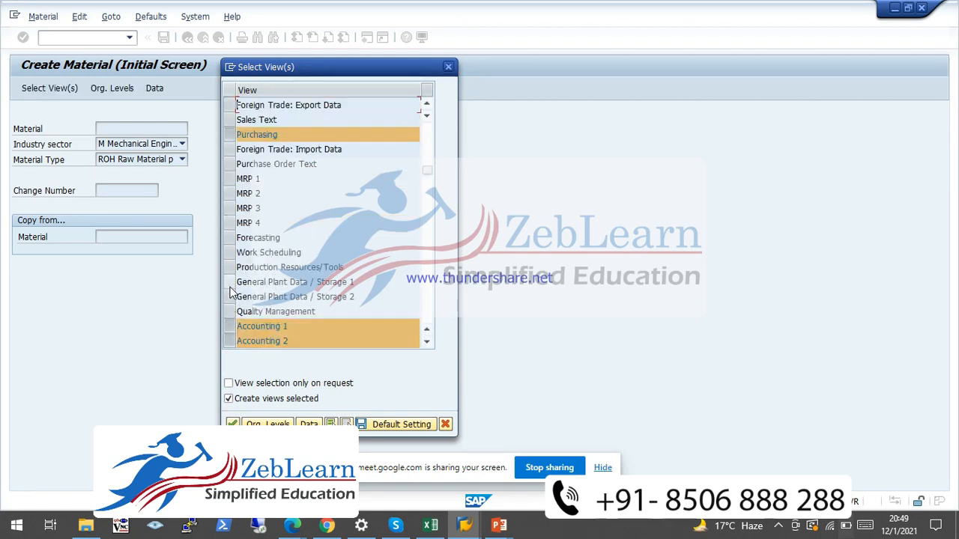
{"action": "left_click", "coordinate": [229, 282]}
{"action": "left_click", "coordinate": [229, 297]}
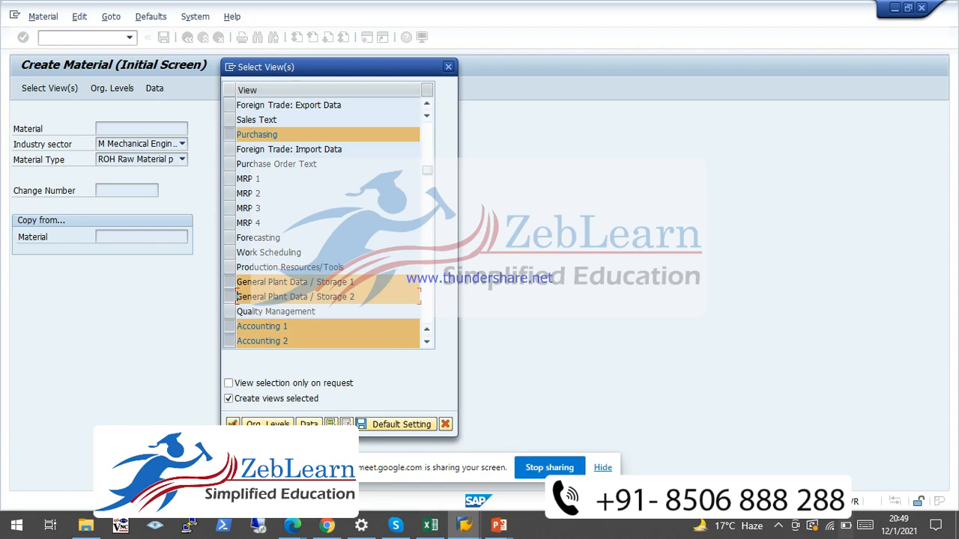
{"action": "left_click", "coordinate": [234, 424]}
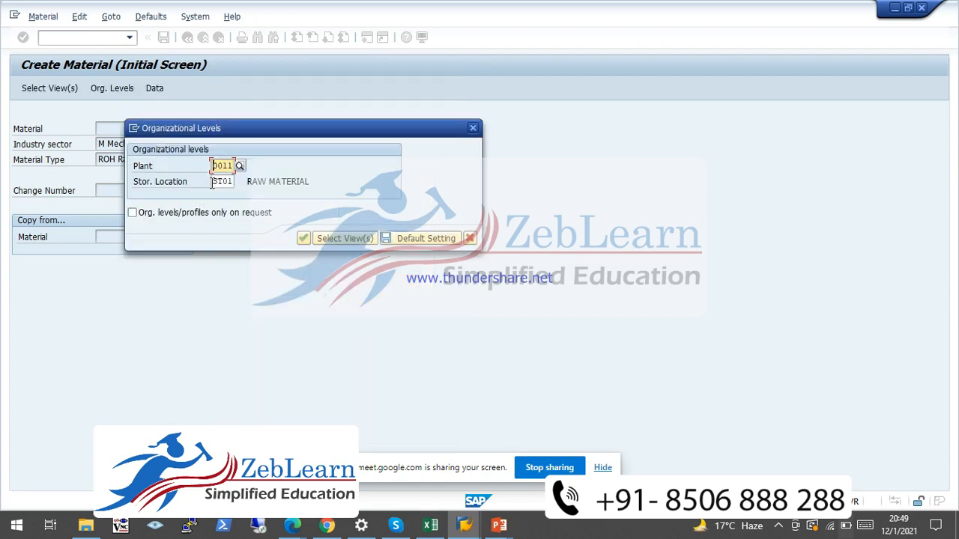
Try 989 as the plant in the organizational levels, and clear the entry
{"action": "left_click_drag", "start_coordinate": [232, 166], "coordinate": [199, 175]}
{"action": "key", "text": "BackSpace"}
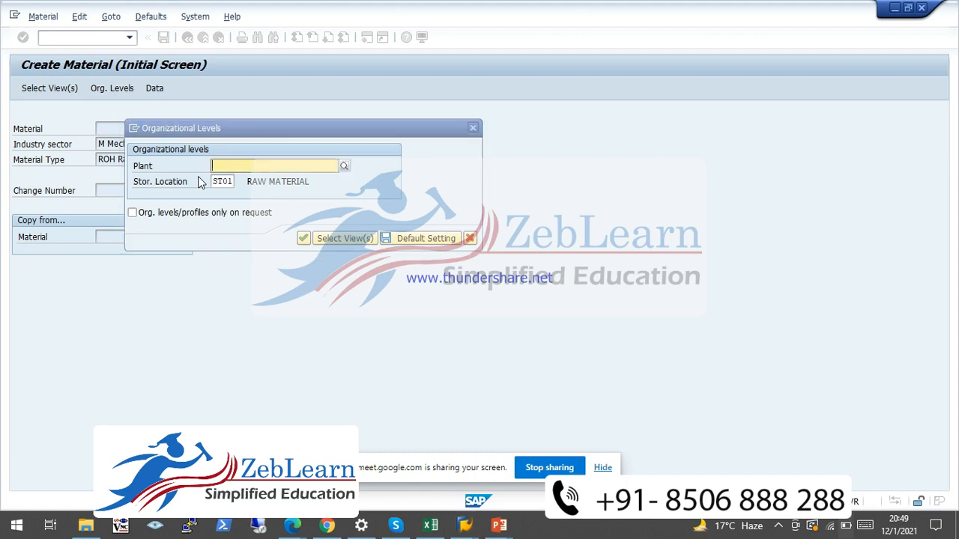
{"action": "type", "text": "9"}
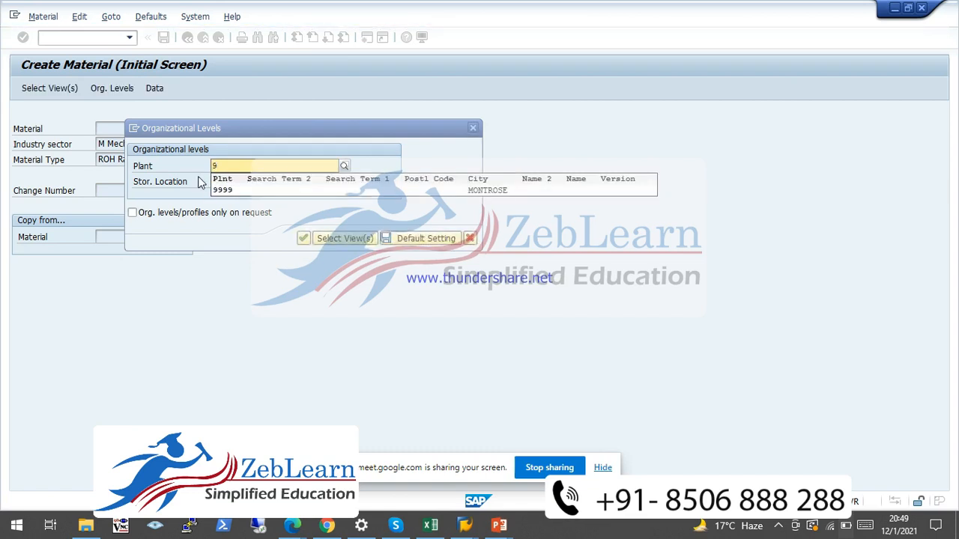
{"action": "type", "text": "89"}
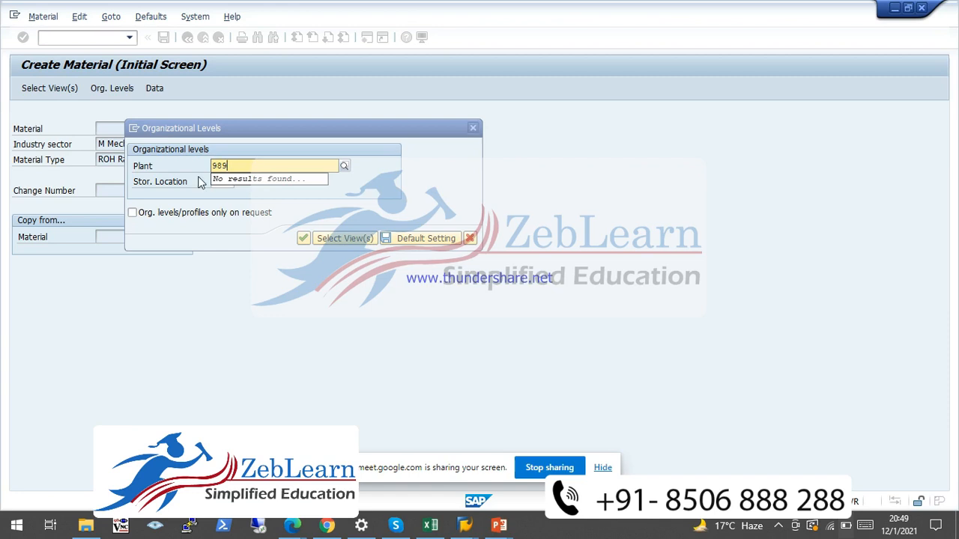
{"action": "key", "text": "BackSpace"}
{"action": "key", "text": "BackSpace"}
{"action": "key", "text": "BackSpace"}
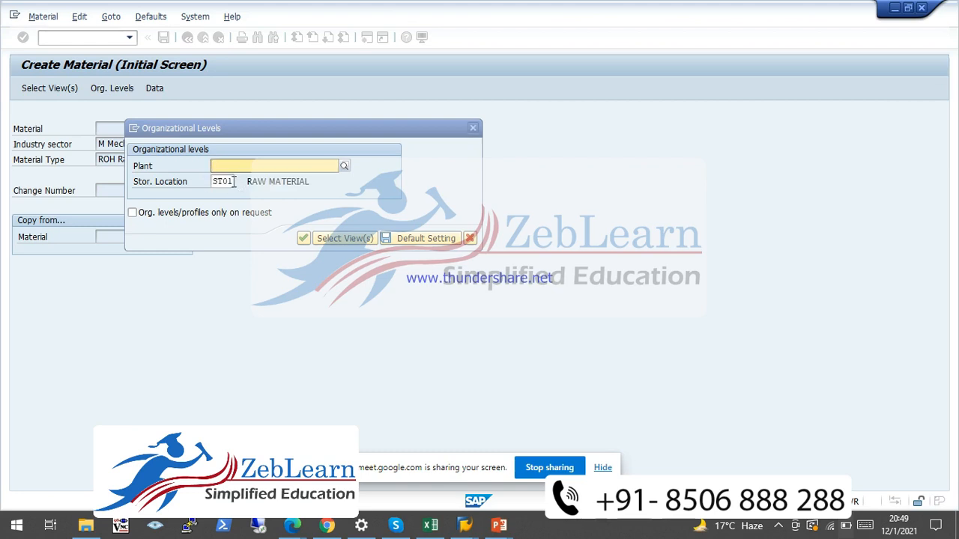
{"action": "type", "text": "0011"}
Clear the storage location in the organizational levels
{"action": "left_click", "coordinate": [230, 184]}
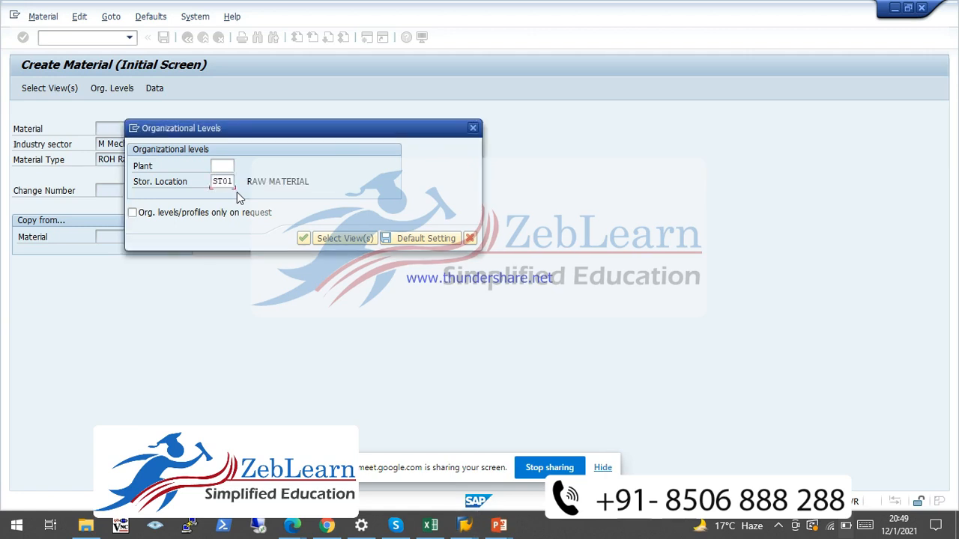
{"action": "key", "text": "BackSpace"}
{"action": "key", "text": "BackSpace"}
{"action": "key", "text": "BackSpace"}
{"action": "key", "text": "BackSpace"}
Try 988 as the plant, clear it, and display the list of possible plants
{"action": "left_click", "coordinate": [222, 167]}
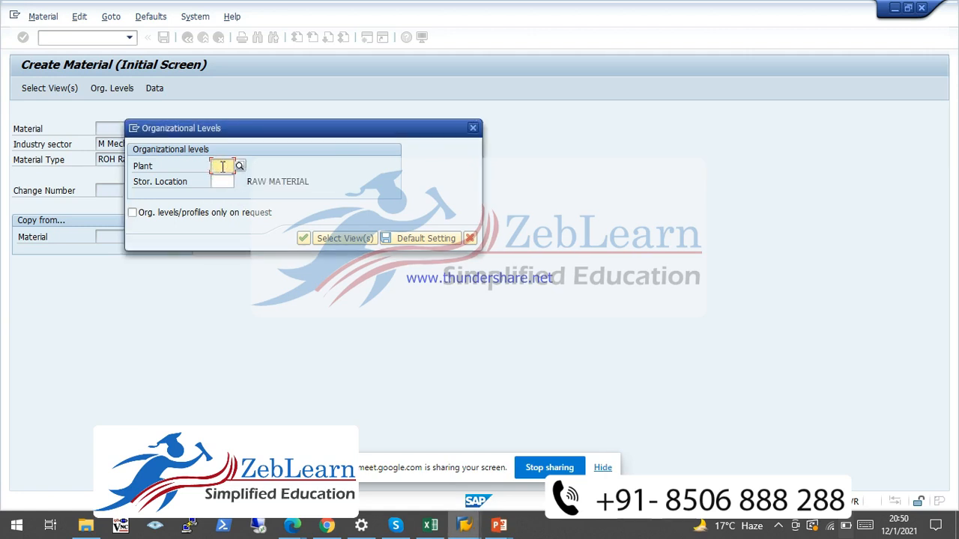
{"action": "type", "text": "988"}
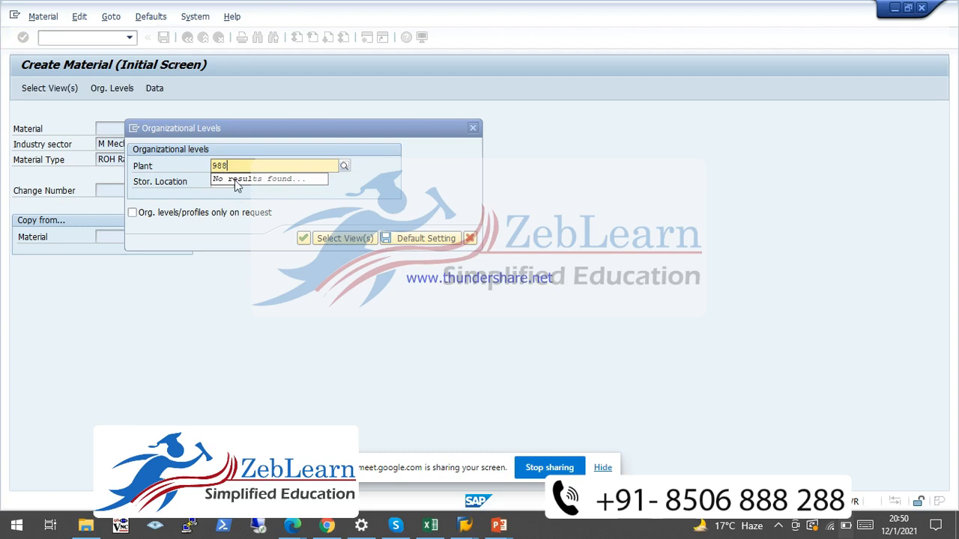
{"action": "left_click_drag", "start_coordinate": [237, 162], "coordinate": [211, 174]}
{"action": "key", "text": "BackSpace"}
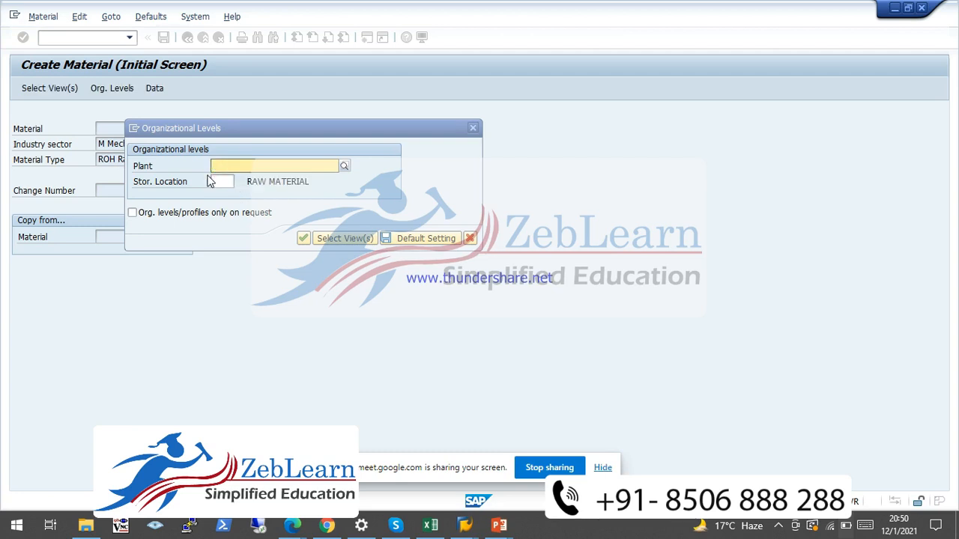
{"action": "left_click", "coordinate": [343, 166]}
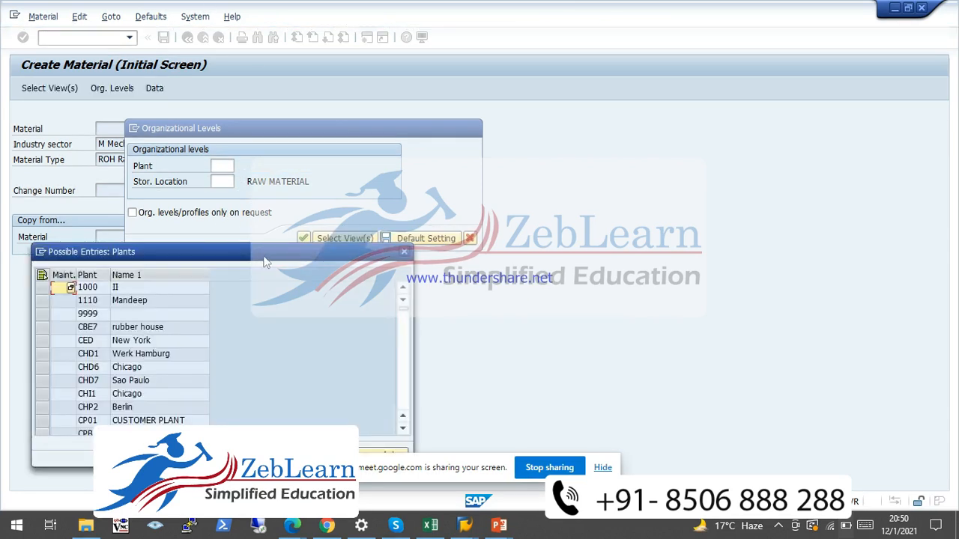
{"action": "left_click_drag", "start_coordinate": [264, 257], "coordinate": [293, 133]}
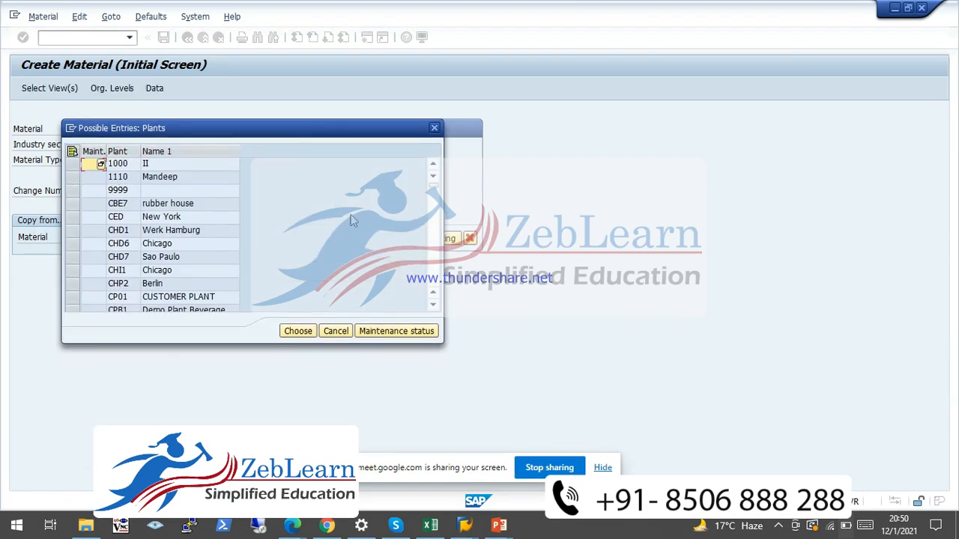
{"action": "left_click", "coordinate": [780, 527]}
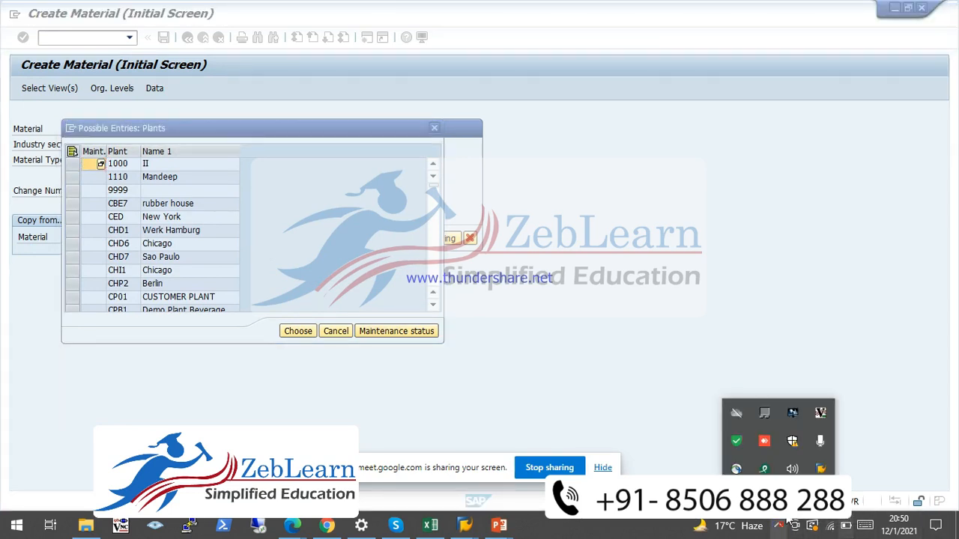
{"action": "left_click", "coordinate": [765, 440]}
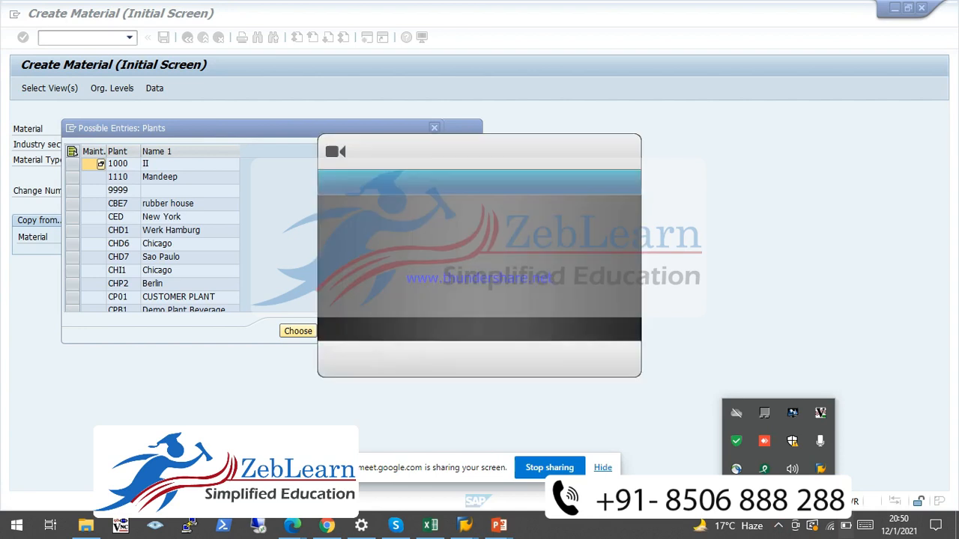
{"action": "left_click", "coordinate": [441, 361]}
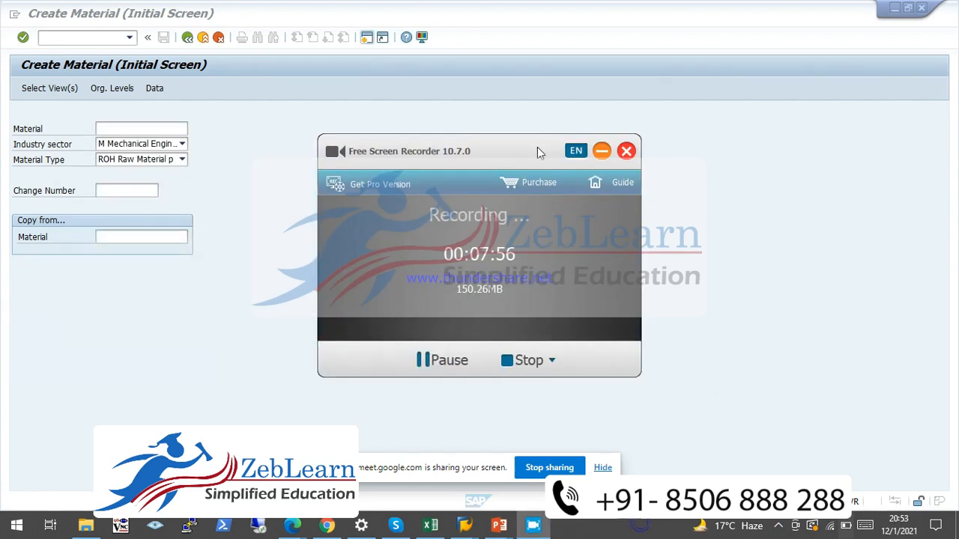
{"action": "left_click", "coordinate": [602, 149]}
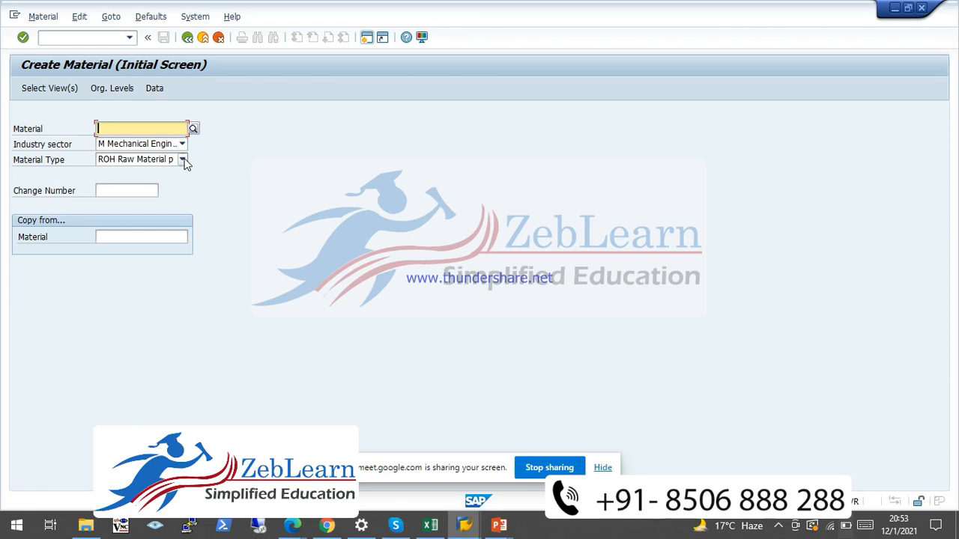
Reopen the view selection for the ROH material and remove Work Scheduling from the selected views
{"action": "key", "text": "Return"}
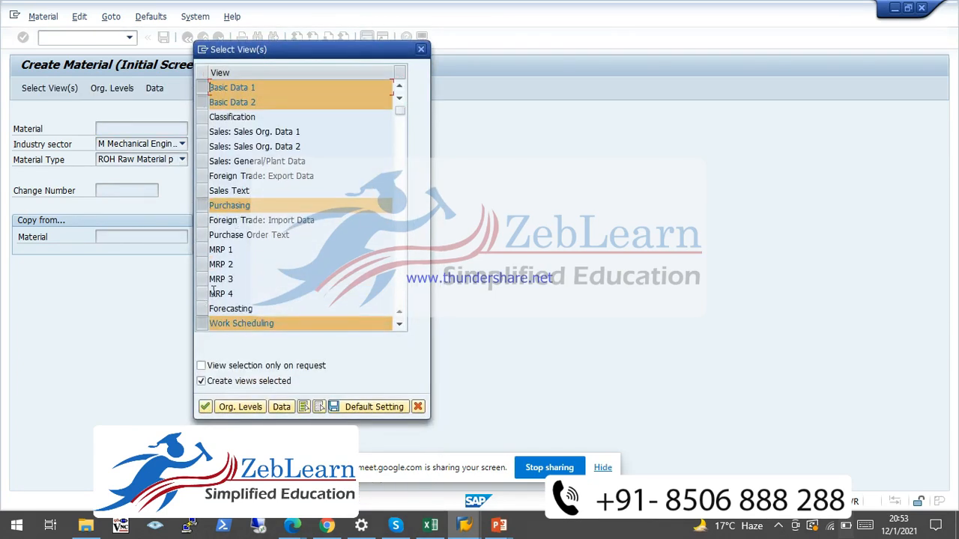
{"action": "scroll", "coordinate": [213, 292], "scroll_direction": "down", "scroll_amount": 1}
{"action": "left_click", "coordinate": [202, 278]}
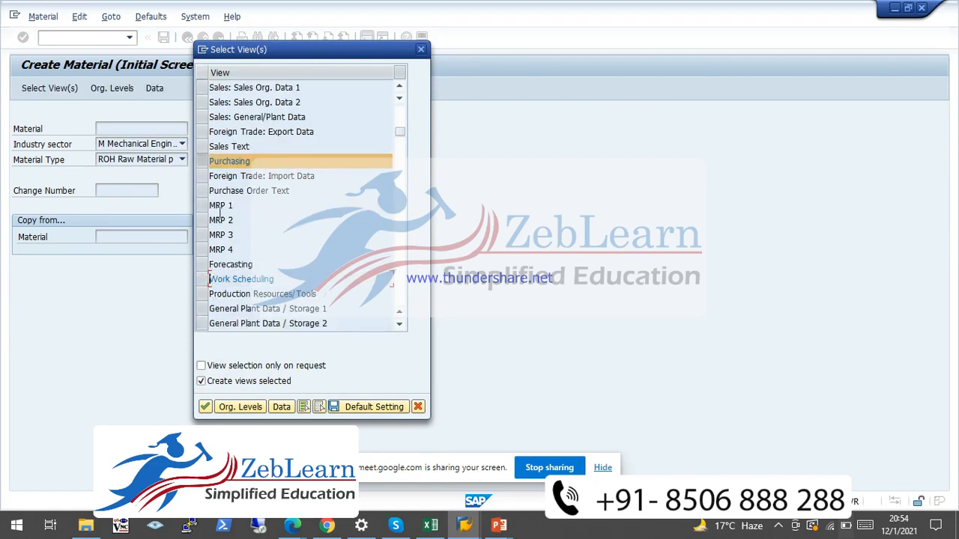
{"action": "scroll", "coordinate": [247, 175], "scroll_direction": "up", "scroll_amount": 1}
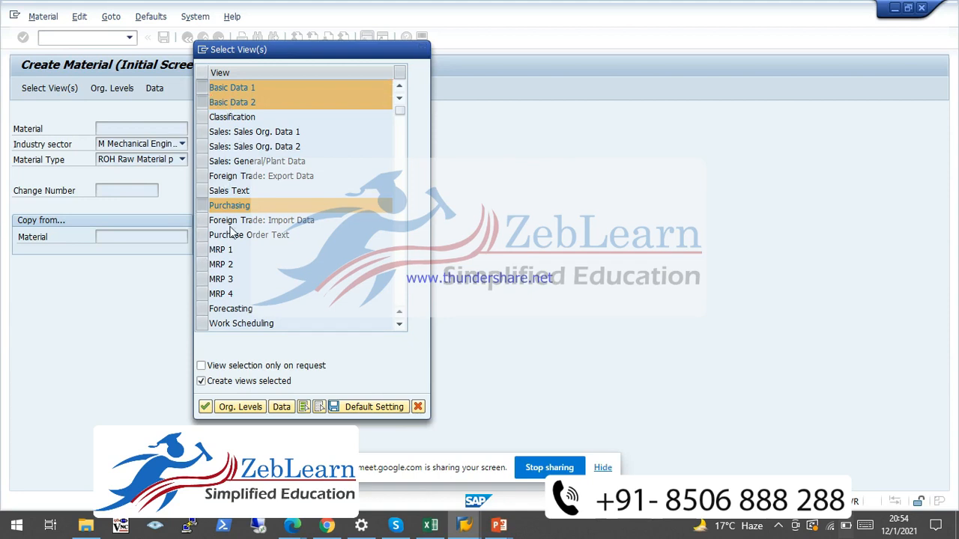
{"action": "scroll", "coordinate": [242, 255], "scroll_direction": "down", "scroll_amount": 1}
{"action": "scroll", "coordinate": [244, 300], "scroll_direction": "down", "scroll_amount": 2}
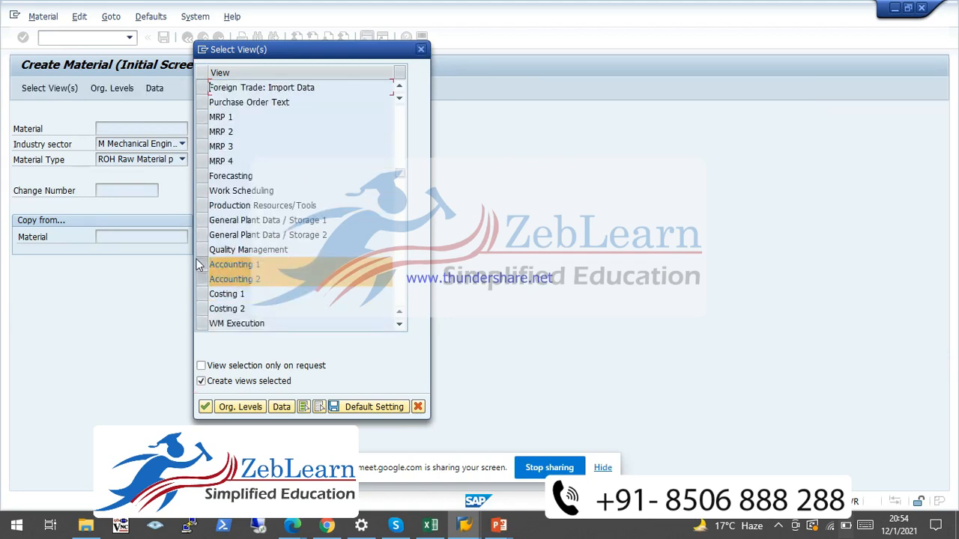
Add General Plant Data / Storage 1 and General Plant Data / Storage 2 to the selected views and confirm the view selection
{"action": "scroll", "coordinate": [242, 282], "scroll_direction": "down", "scroll_amount": 1}
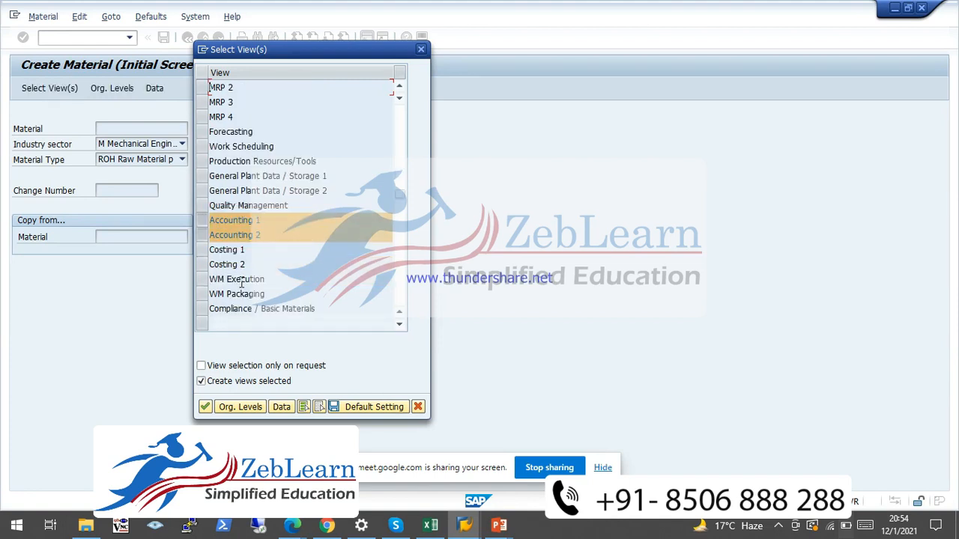
{"action": "scroll", "coordinate": [214, 259], "scroll_direction": "up", "scroll_amount": 1}
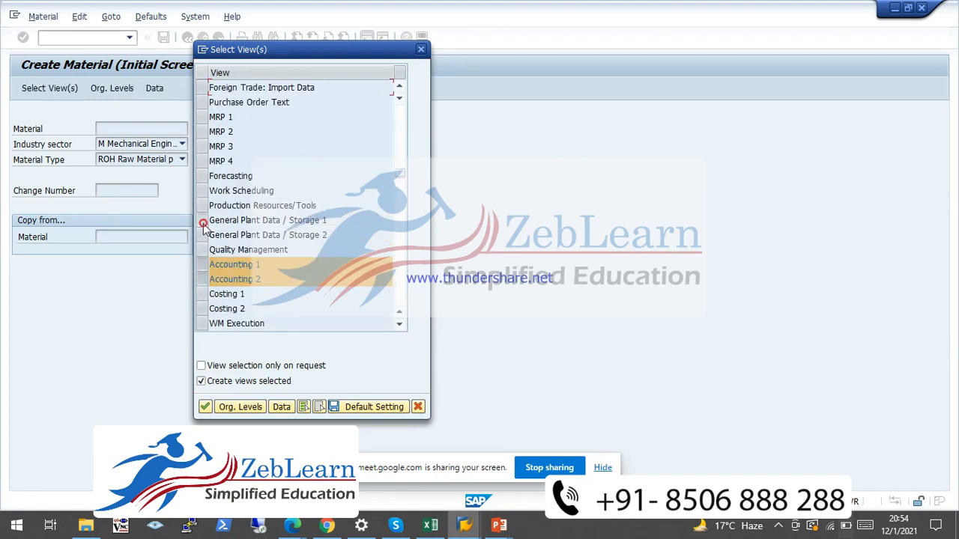
{"action": "left_click", "coordinate": [203, 224]}
{"action": "left_click", "coordinate": [203, 235]}
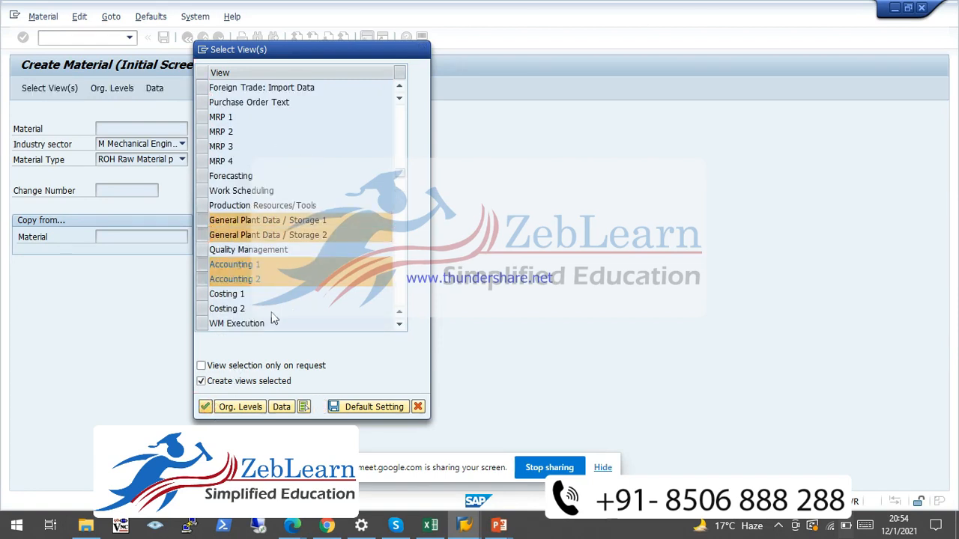
{"action": "key", "text": "Return"}
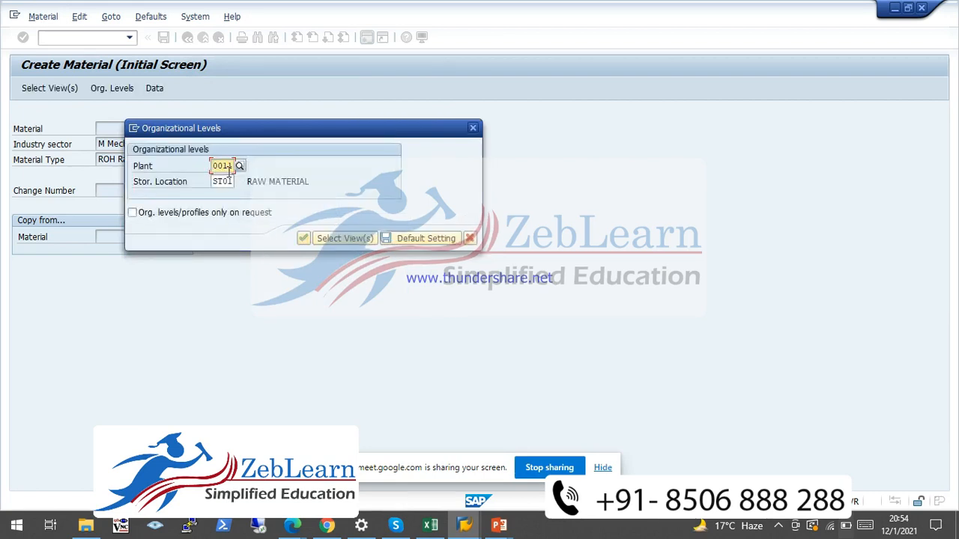
Set the plant to IB80 in the organizational levels and clear the storage location
{"action": "left_click_drag", "start_coordinate": [232, 166], "coordinate": [205, 168]}
{"action": "key", "text": "BackSpace"}
{"action": "type", "text": "ib"}
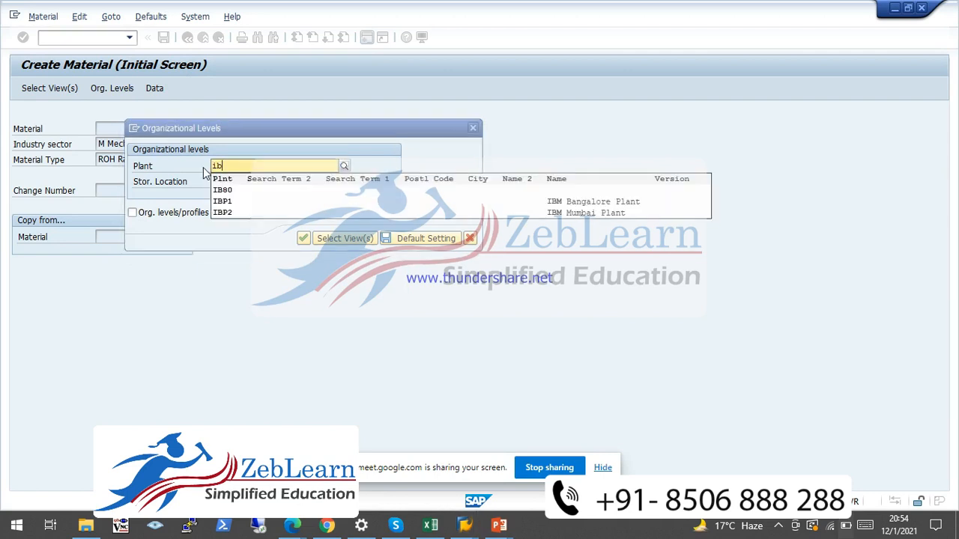
{"action": "left_click", "coordinate": [224, 192]}
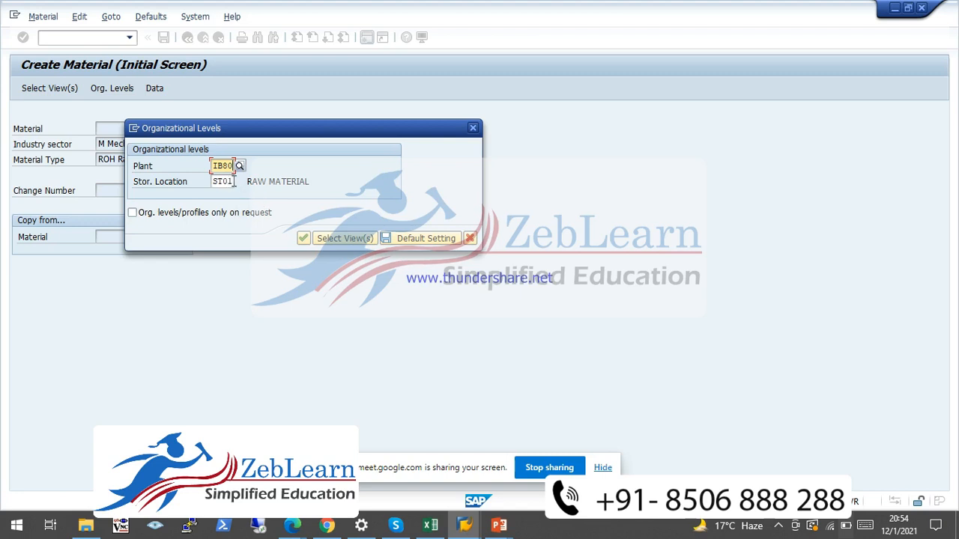
{"action": "left_click_drag", "start_coordinate": [233, 181], "coordinate": [150, 183]}
{"action": "key", "text": "BackSpace"}
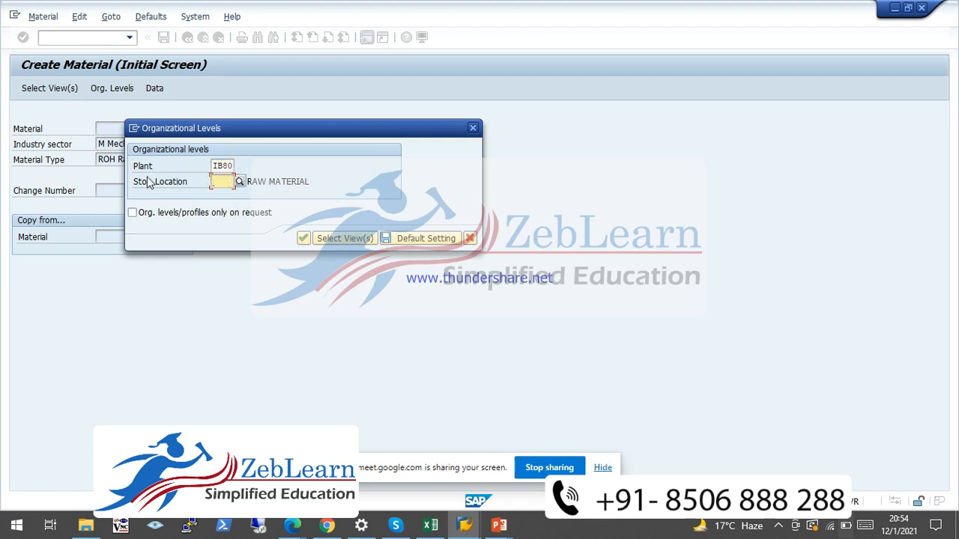
Look through the list of possible storage locations for an entry of plant IB80, and close the list
{"action": "left_click", "coordinate": [240, 184]}
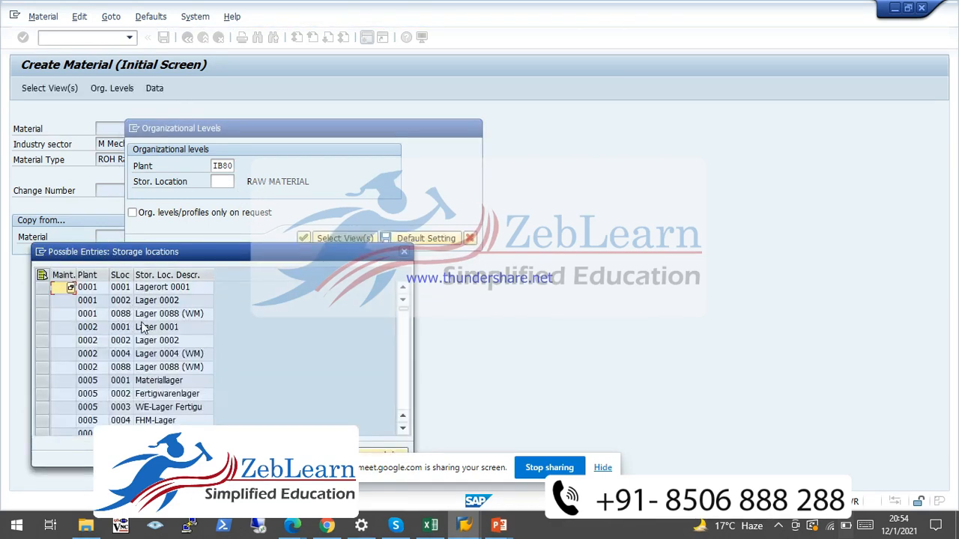
{"action": "left_click_drag", "start_coordinate": [192, 256], "coordinate": [550, 155]}
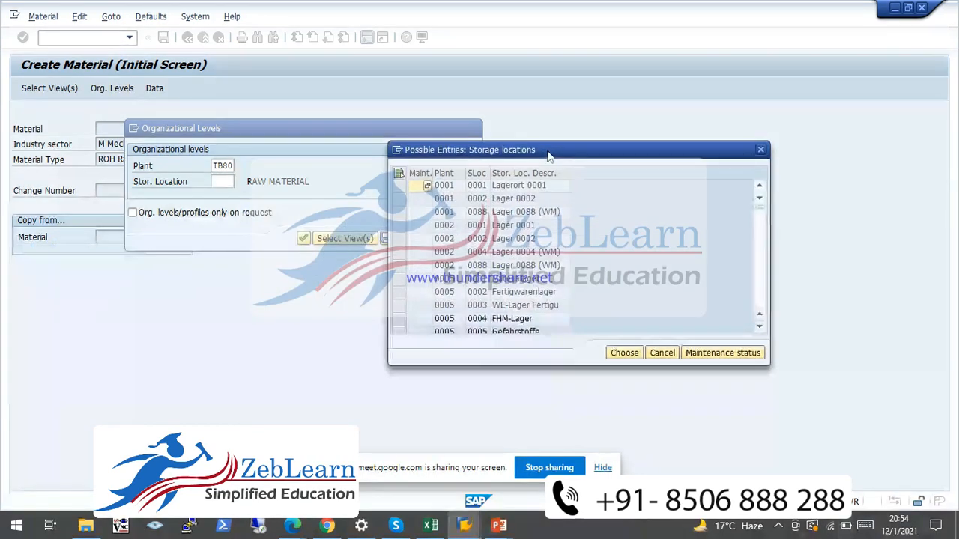
{"action": "scroll", "coordinate": [483, 255], "scroll_direction": "down", "scroll_amount": 10}
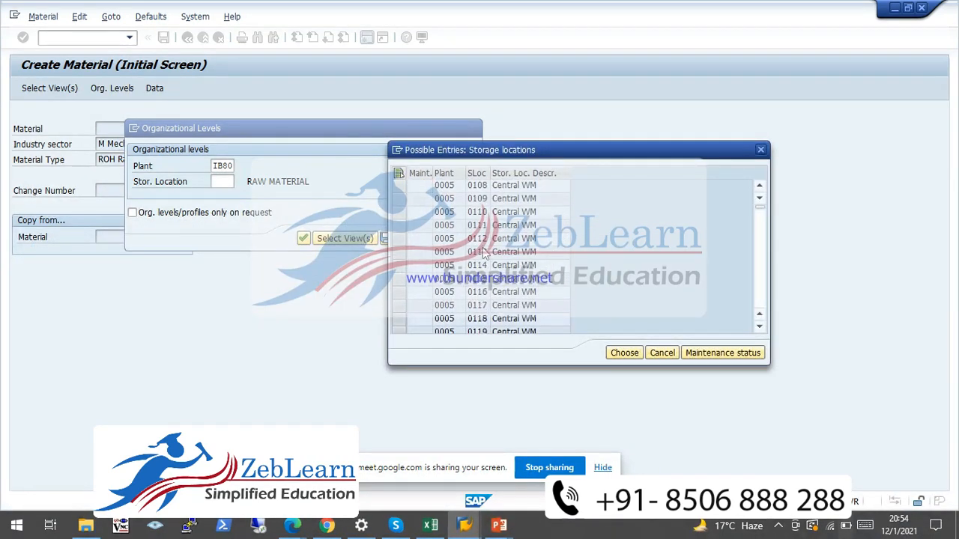
{"action": "scroll", "coordinate": [484, 255], "scroll_direction": "down", "scroll_amount": 5}
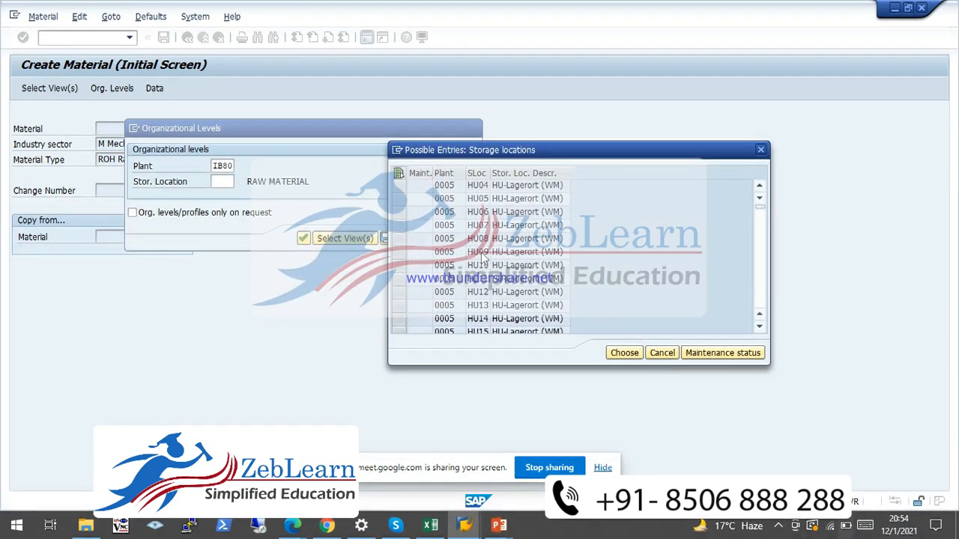
{"action": "scroll", "coordinate": [483, 255], "scroll_direction": "up", "scroll_amount": 2}
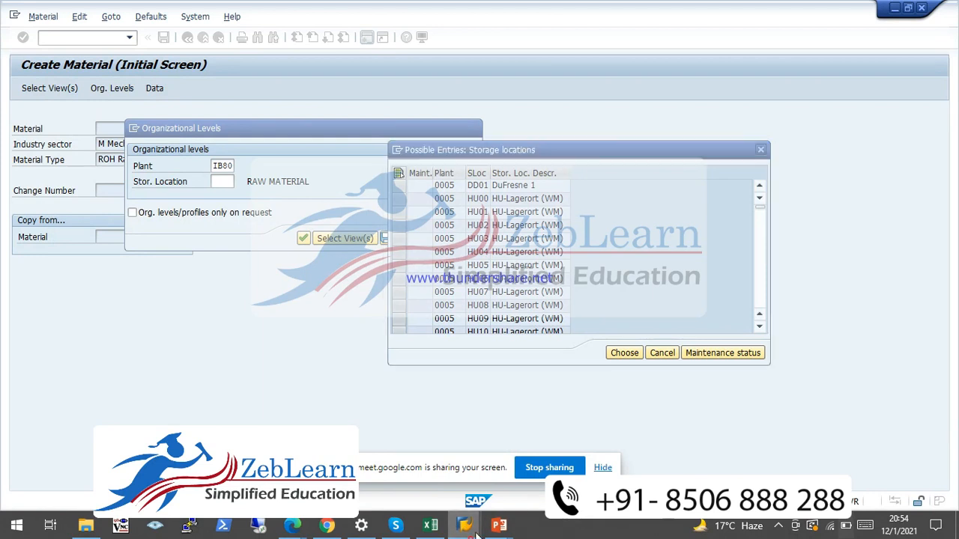
{"action": "mouse_move", "coordinate": [464, 526]}
{"action": "mouse_move", "coordinate": [486, 487]}
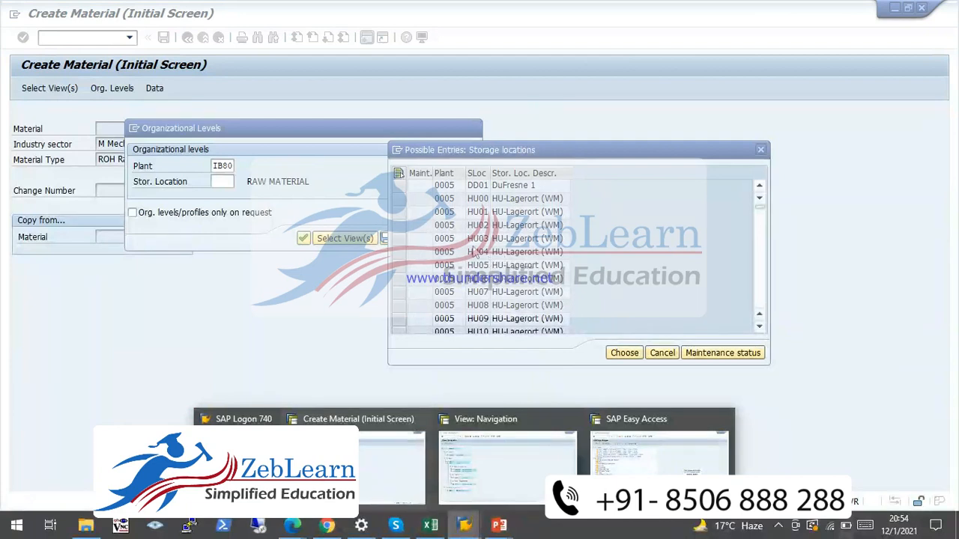
{"action": "scroll", "coordinate": [500, 262], "scroll_direction": "up", "scroll_amount": 2}
{"action": "scroll", "coordinate": [501, 262], "scroll_direction": "down", "scroll_amount": 10}
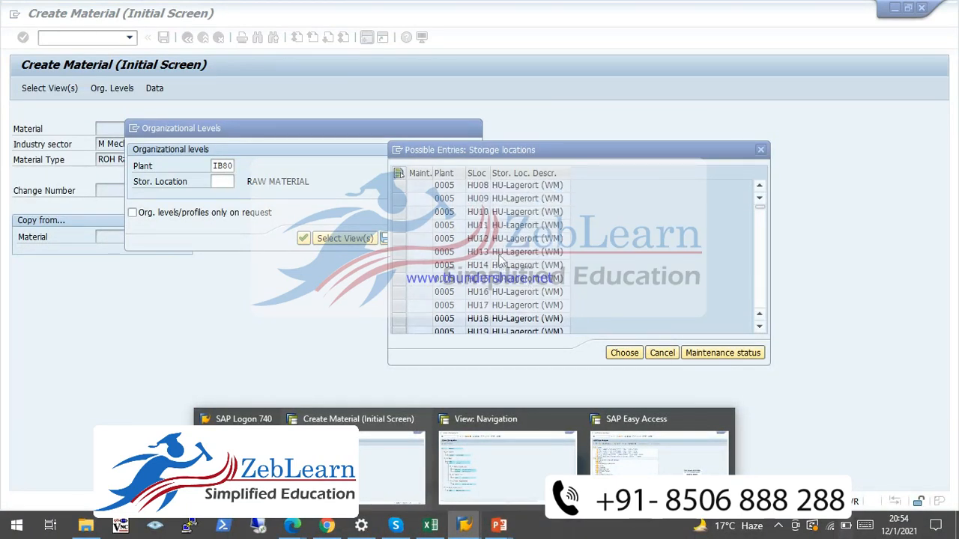
{"action": "left_click", "coordinate": [762, 151]}
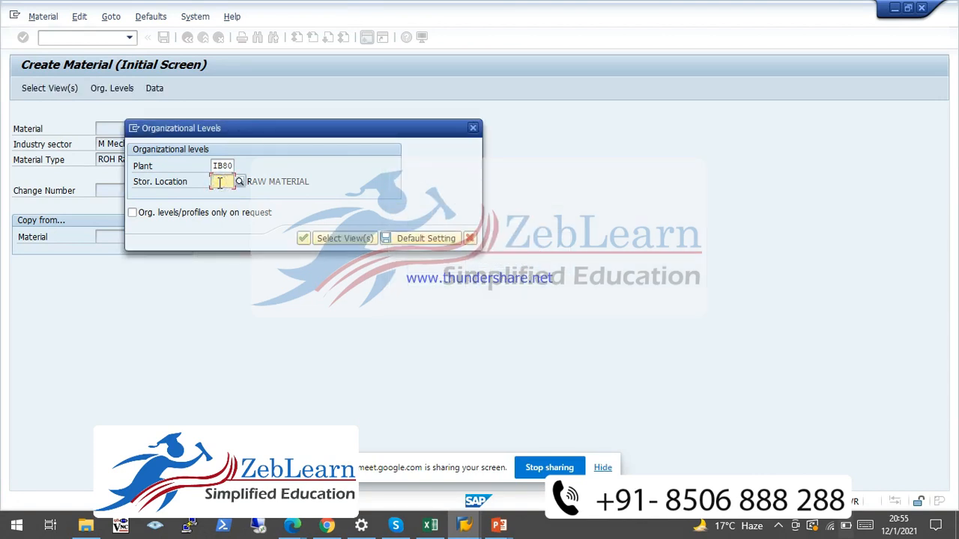
Set the storage location to RAW for plant IB80 and confirm the organizational levels
{"action": "type", "text": "ib80r"}
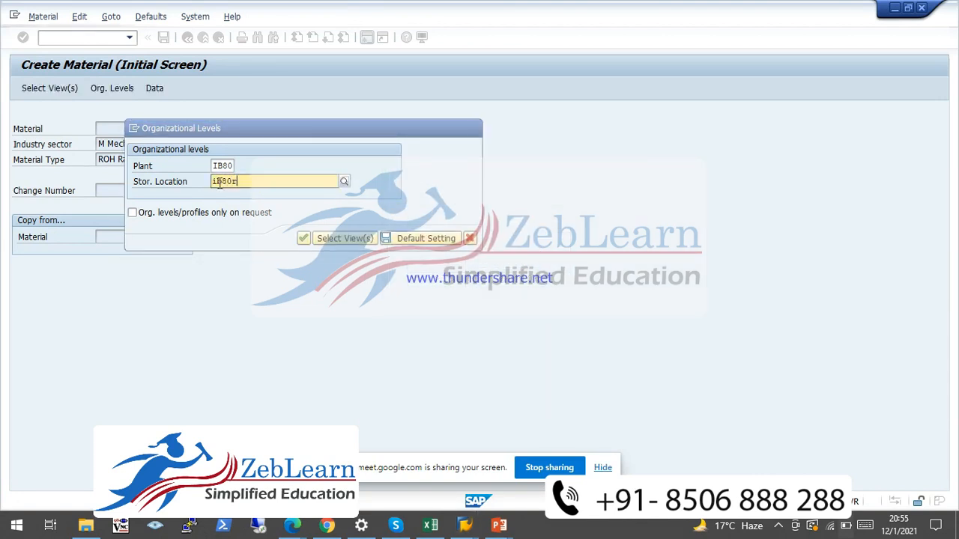
{"action": "type", "text": "a"}
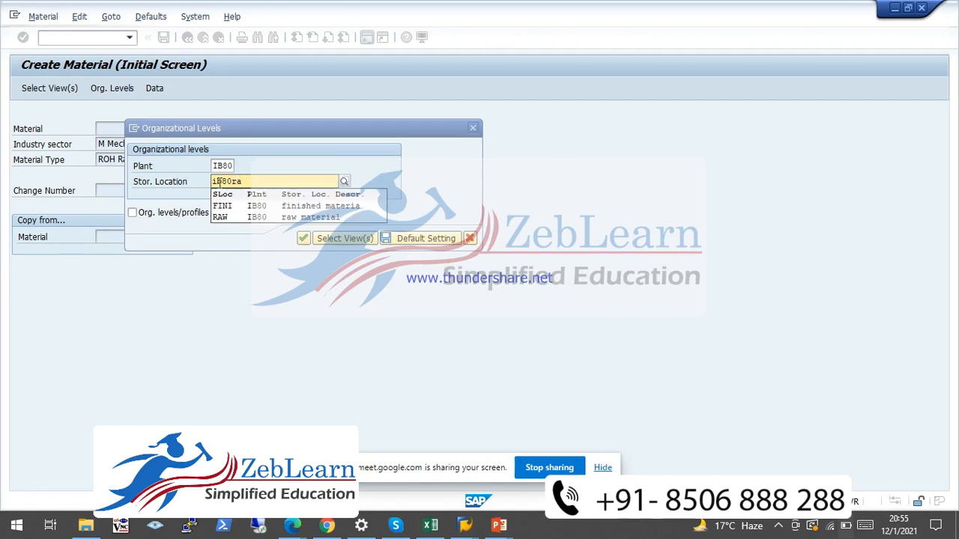
{"action": "key", "text": "BackSpace"}
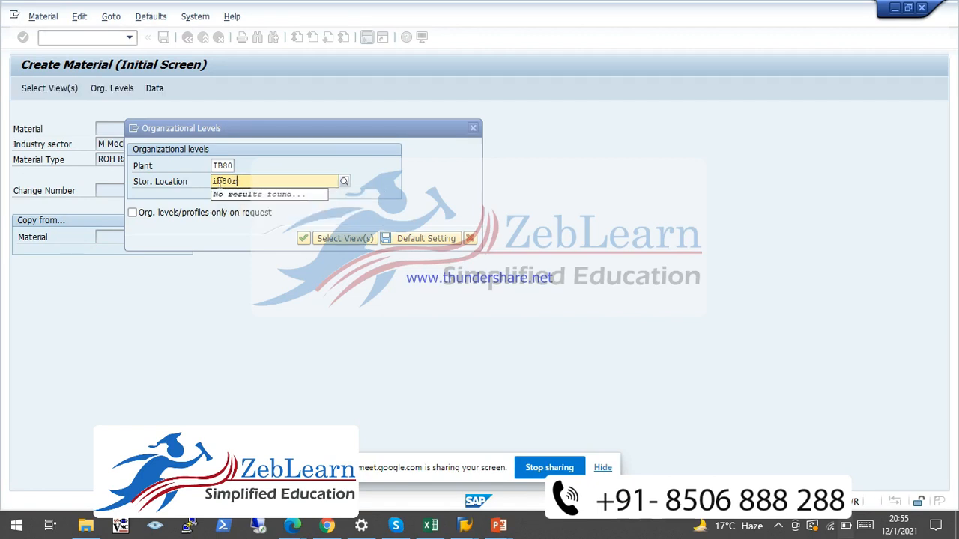
{"action": "key", "text": "BackSpace"}
{"action": "key", "text": "BackSpace"}
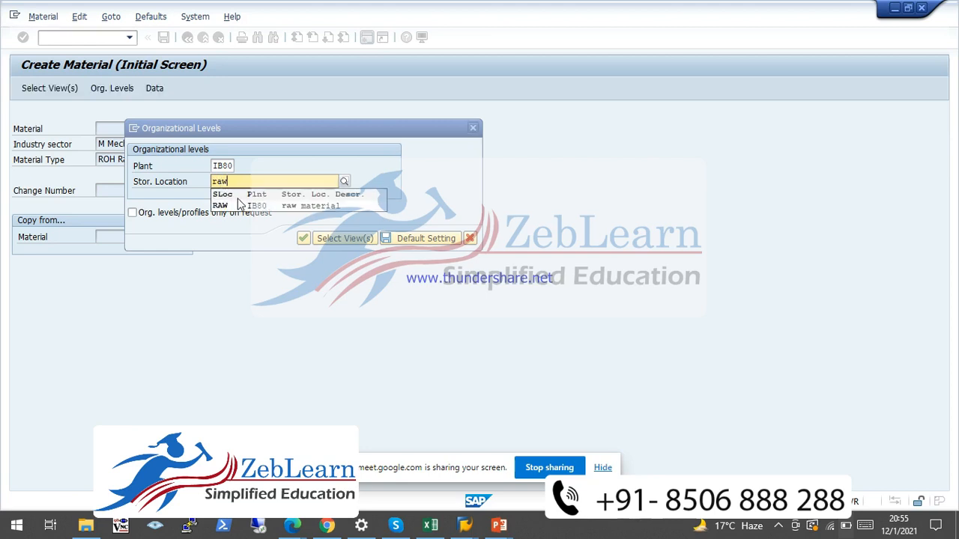
{"action": "left_click", "coordinate": [236, 206]}
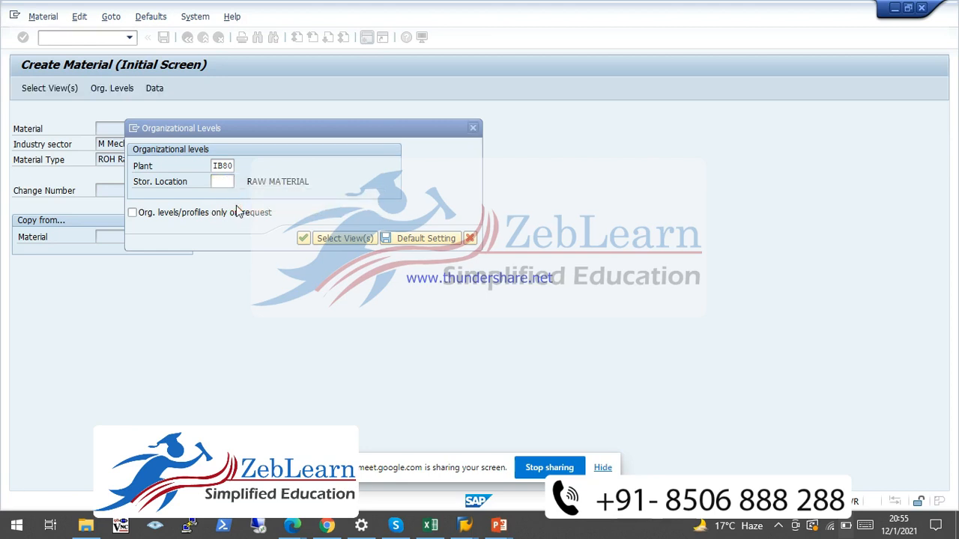
{"action": "left_click", "coordinate": [303, 238]}
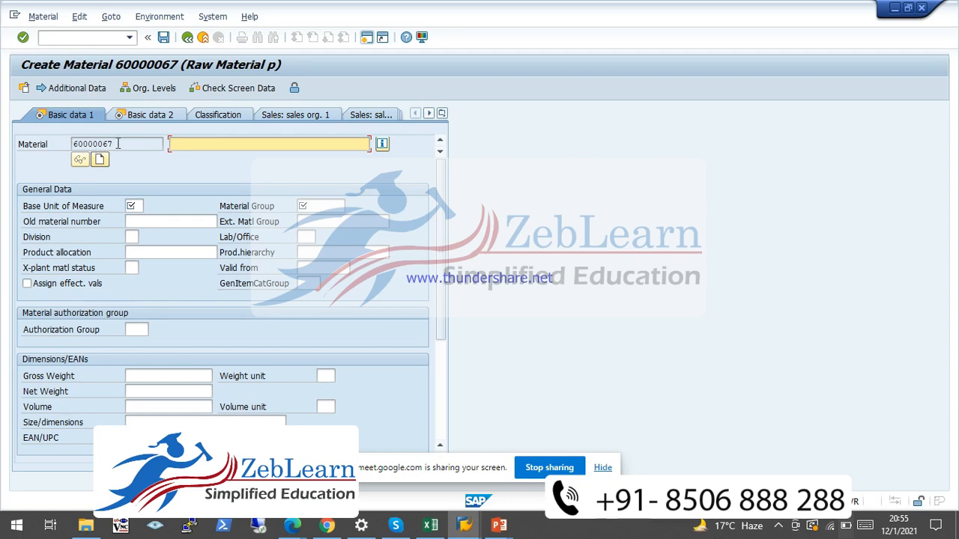
Enter TEST MATE NEW MATERIAL 1 as the material description in Basic data 1 and confirm it
{"action": "left_click_drag", "start_coordinate": [117, 144], "coordinate": [66, 146]}
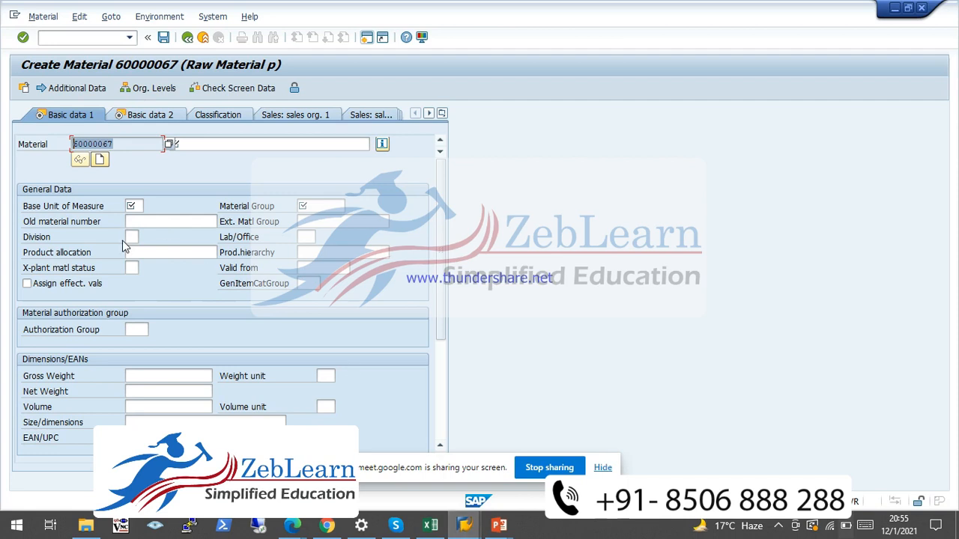
{"action": "left_click", "coordinate": [195, 142]}
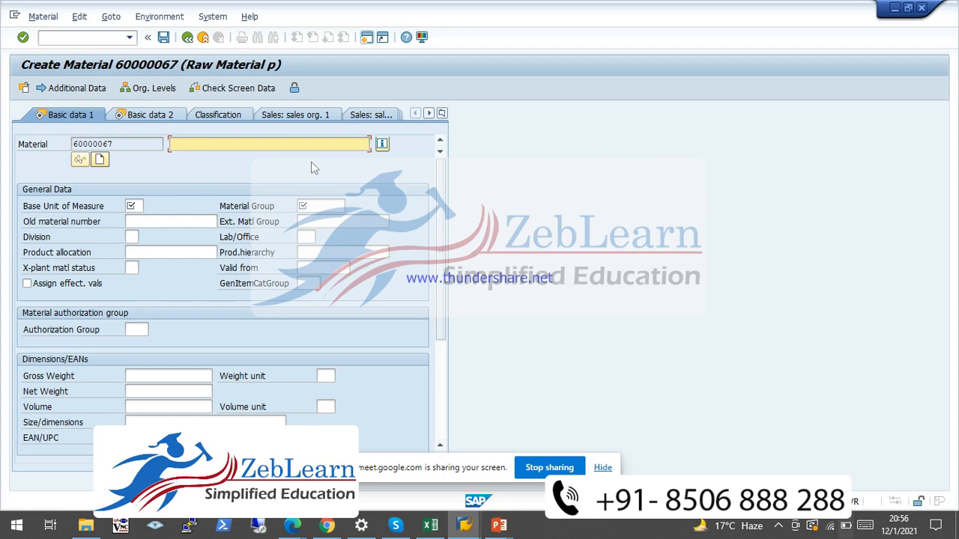
{"action": "type", "text": "Test"}
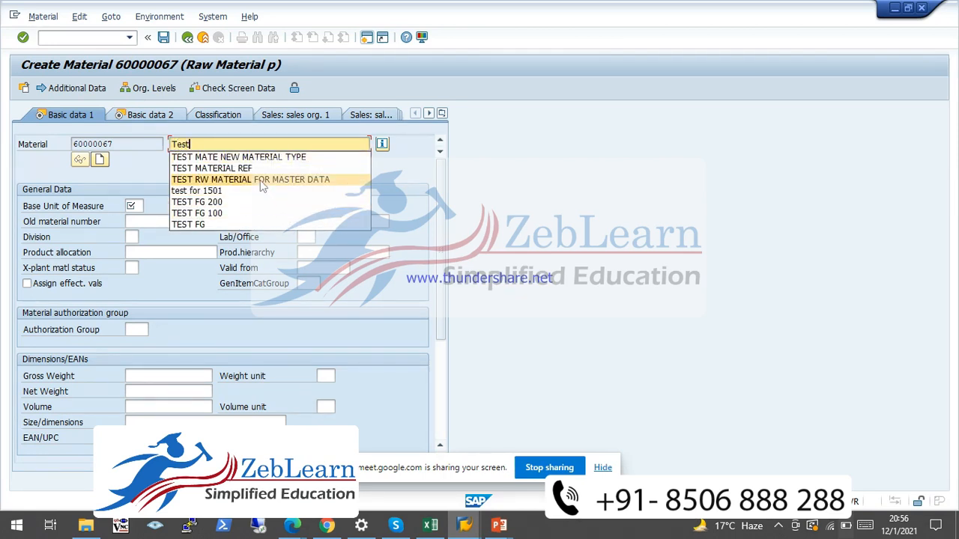
{"action": "left_click", "coordinate": [262, 157]}
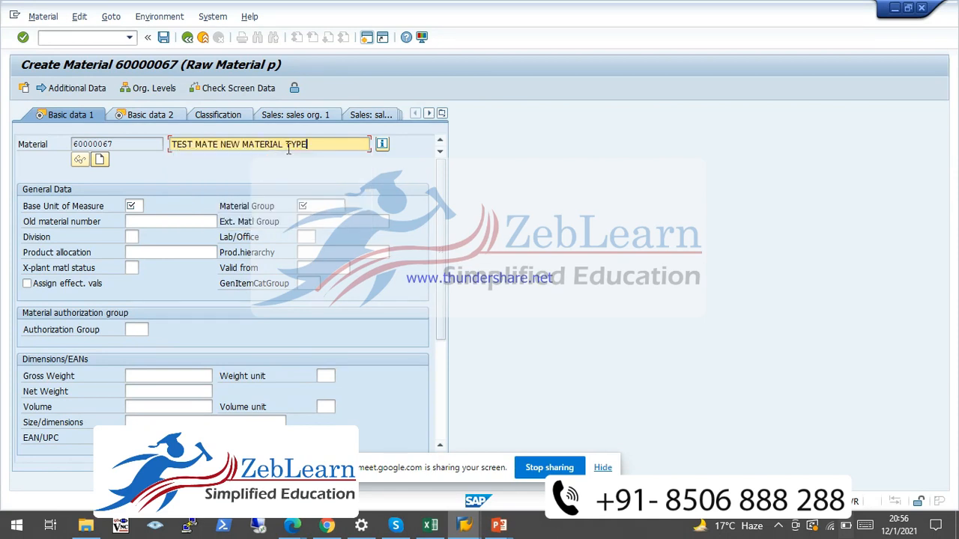
{"action": "left_click_drag", "start_coordinate": [320, 144], "coordinate": [290, 142]}
{"action": "key", "text": "BackSpace"}
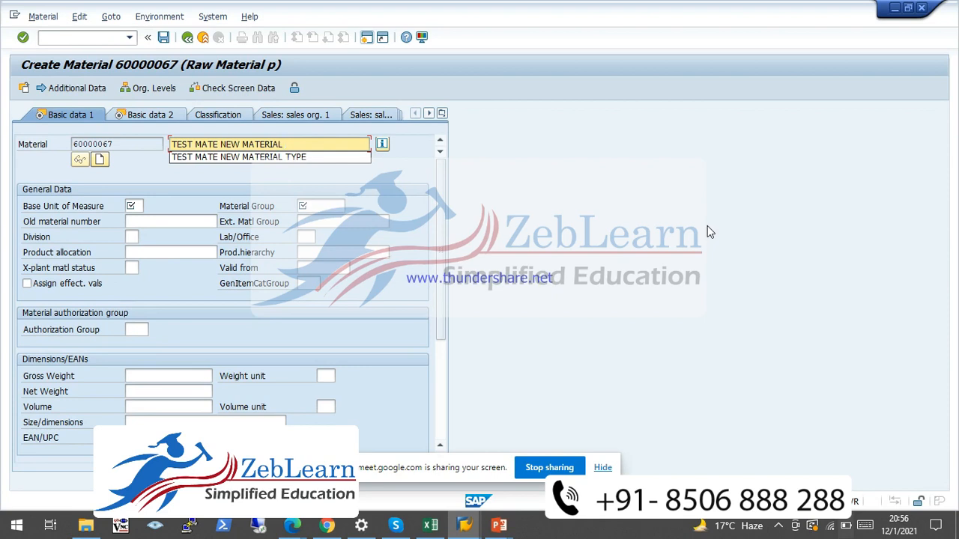
{"action": "type", "text": "1"}
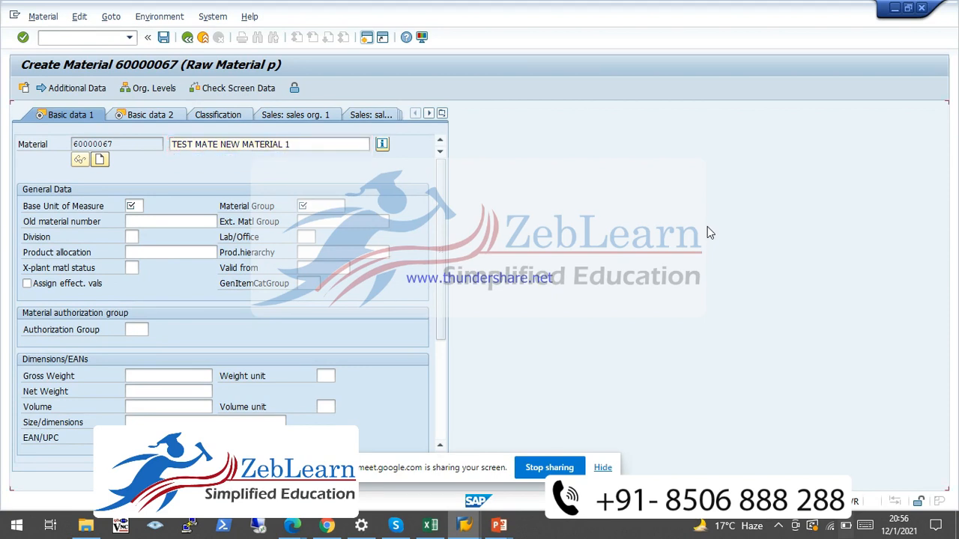
{"action": "key", "text": "Return"}
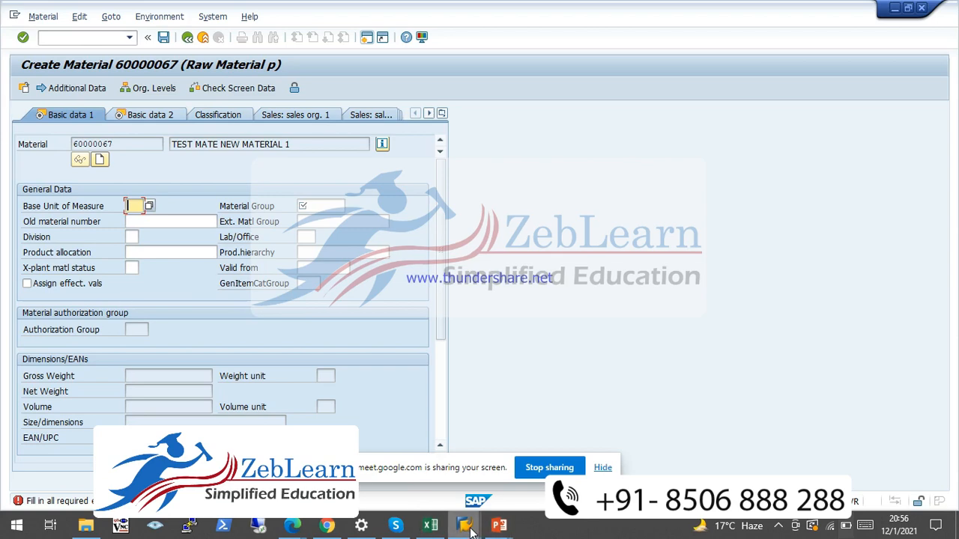
{"action": "left_click", "coordinate": [292, 525]}
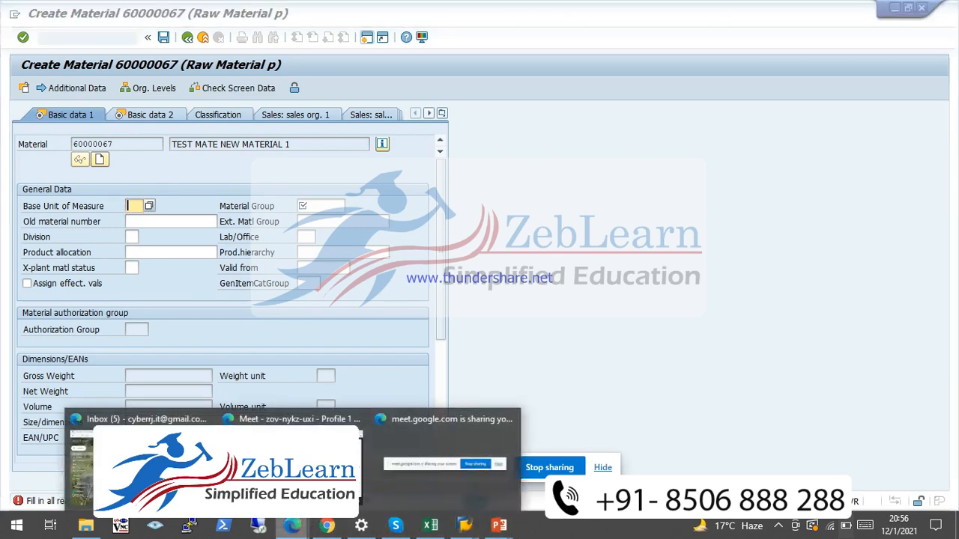
{"action": "mouse_move", "coordinate": [291, 459]}
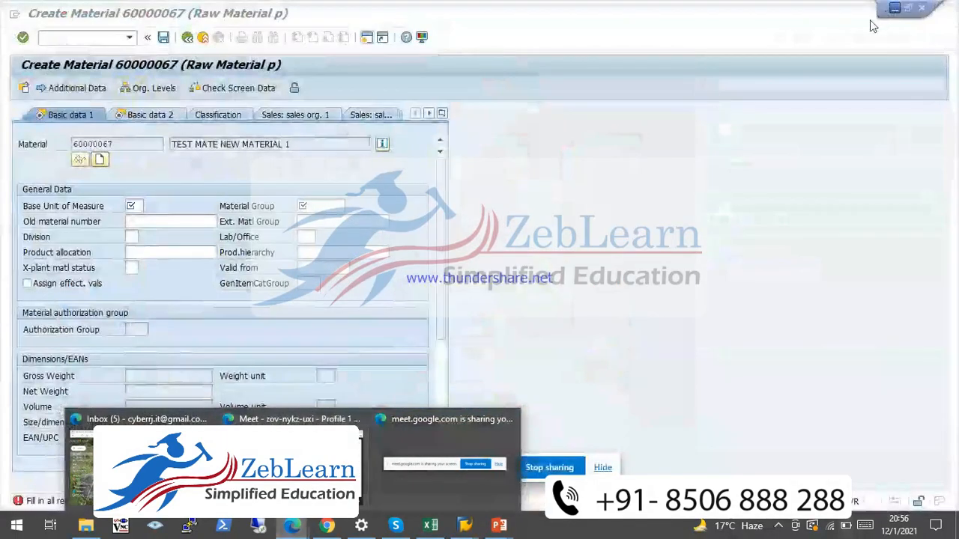
Display the possible entries for the base unit of measure and search them for "ea"
{"action": "left_click", "coordinate": [131, 206]}
{"action": "left_click", "coordinate": [132, 206]}
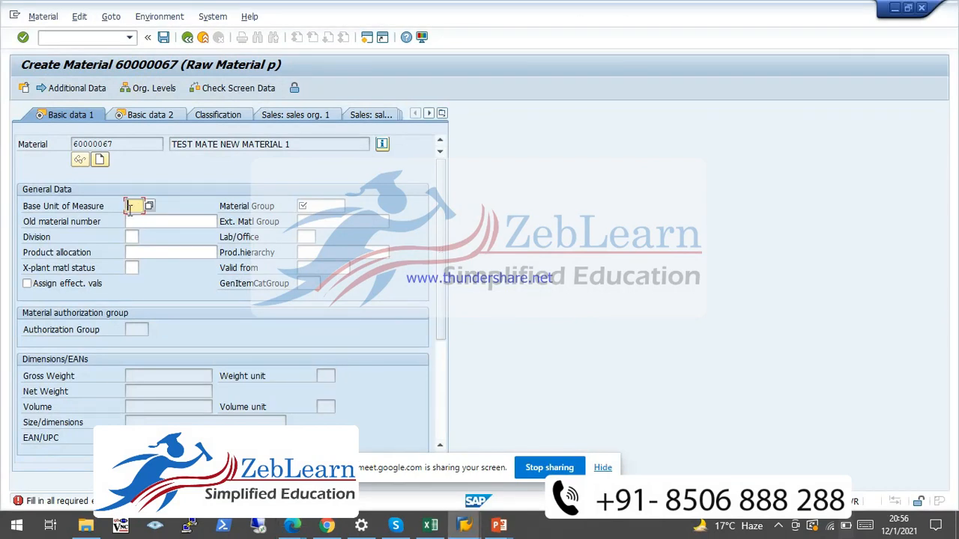
{"action": "left_click", "coordinate": [151, 206]}
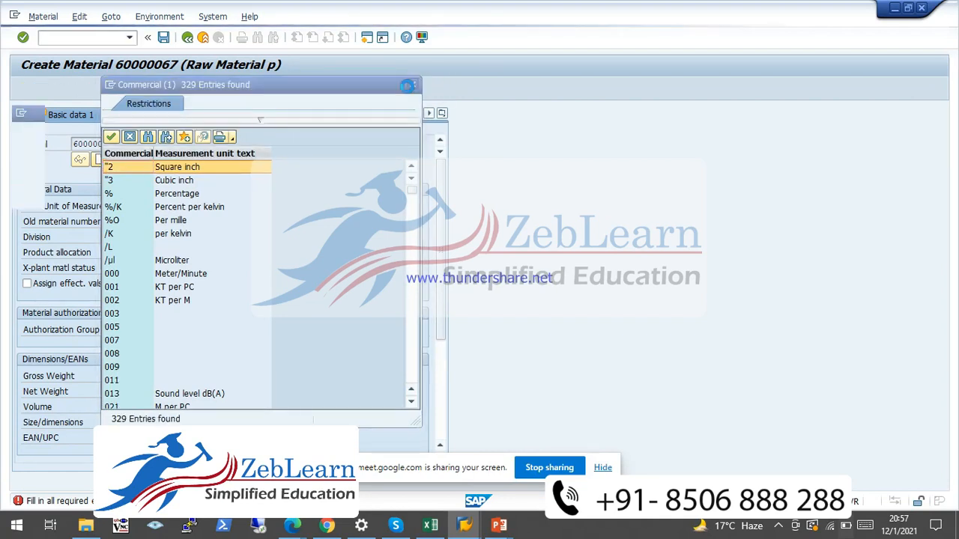
{"action": "left_click", "coordinate": [149, 138]}
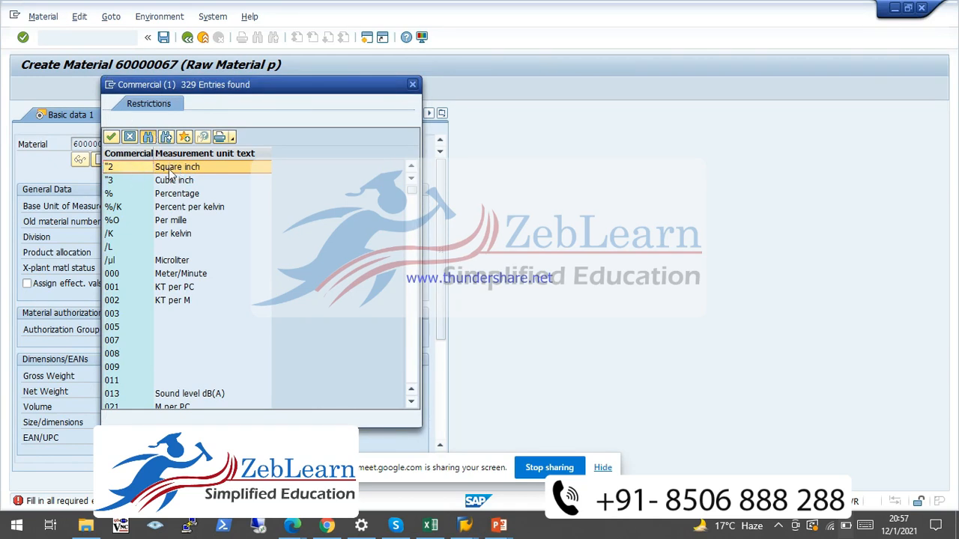
{"action": "left_click", "coordinate": [147, 138]}
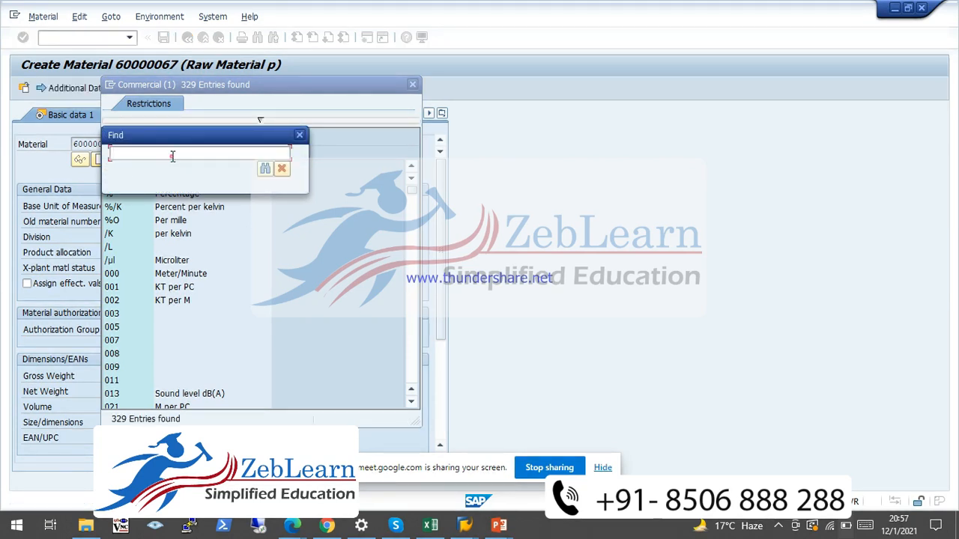
{"action": "type", "text": "ea"}
{"action": "left_click", "coordinate": [264, 170]}
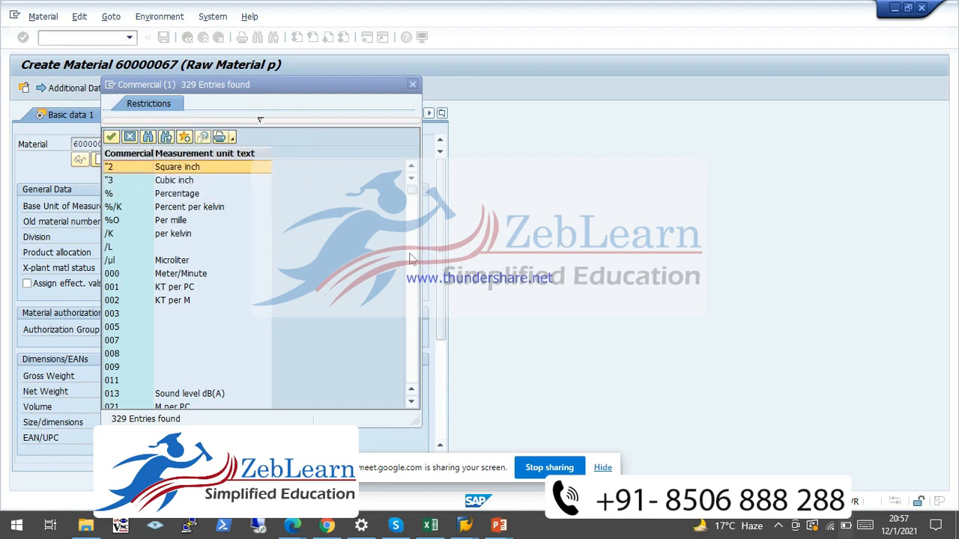